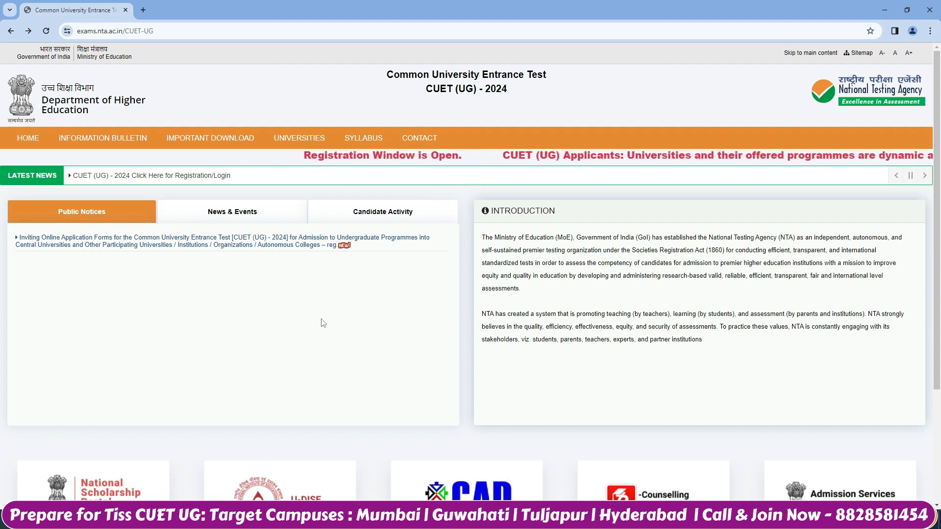
Browse the list of CUET (UG) participating universities down to the deemed universities such as TISS, and close the list
{"action": "left_click", "coordinate": [318, 146]}
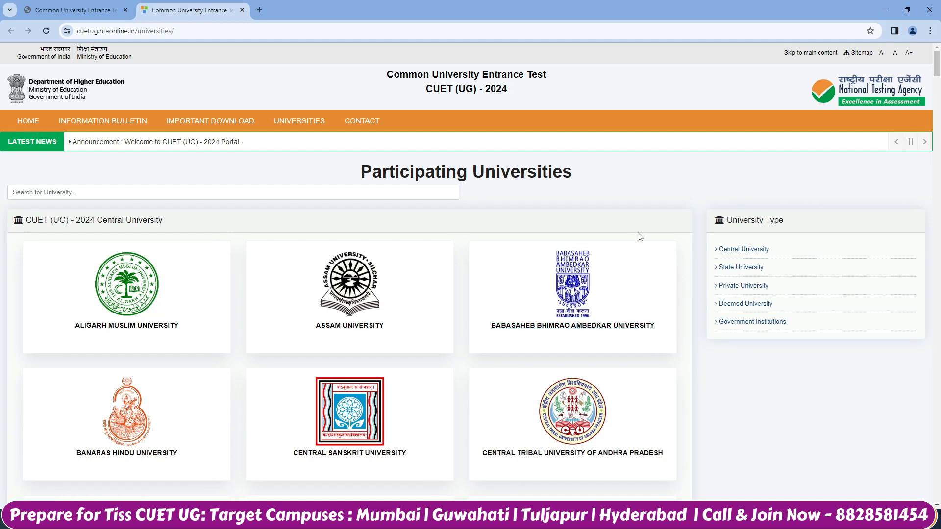
{"action": "scroll", "coordinate": [447, 281], "scroll_direction": "down", "scroll_amount": 3}
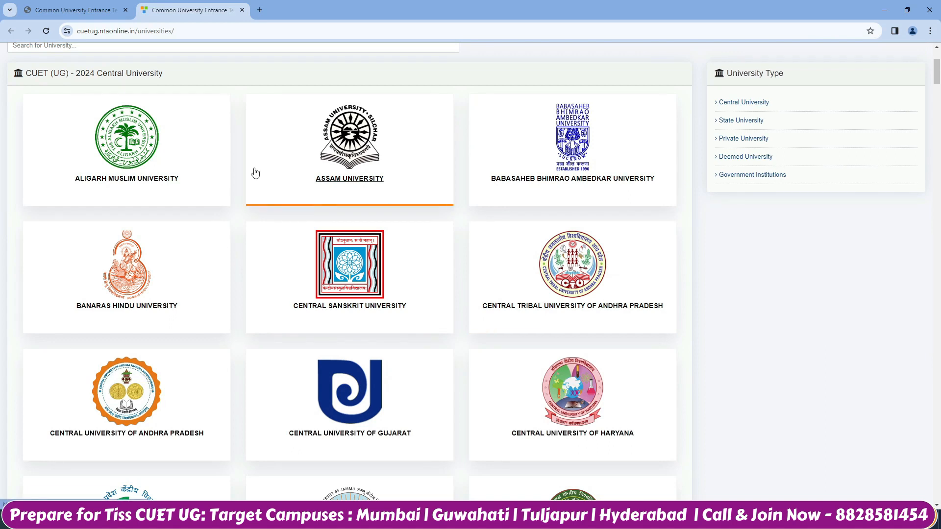
{"action": "scroll", "coordinate": [676, 360], "scroll_direction": "down", "scroll_amount": 1}
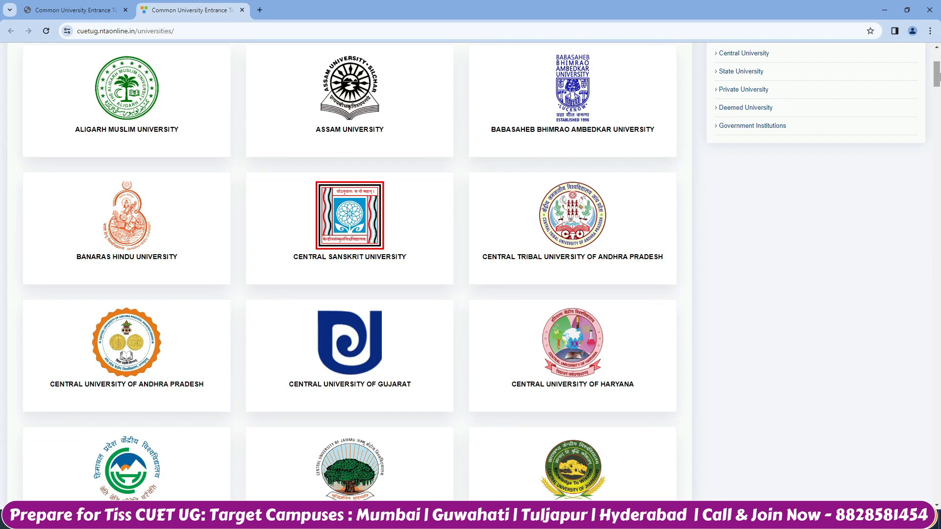
{"action": "left_click_drag", "start_coordinate": [937, 76], "coordinate": [937, 265]}
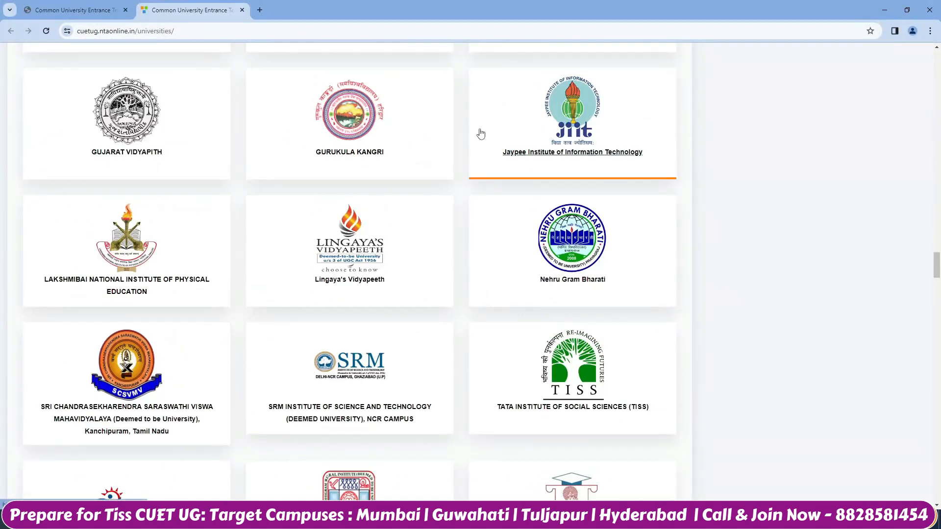
{"action": "left_click", "coordinate": [242, 10]}
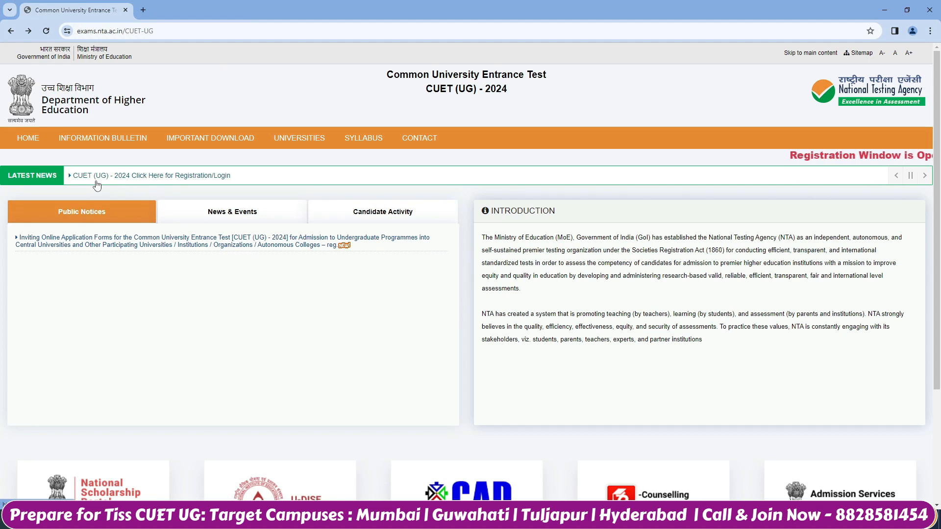
Open the CUET (UG) - 2024 registration/login portal and start a new candidate registration
{"action": "left_click", "coordinate": [194, 178]}
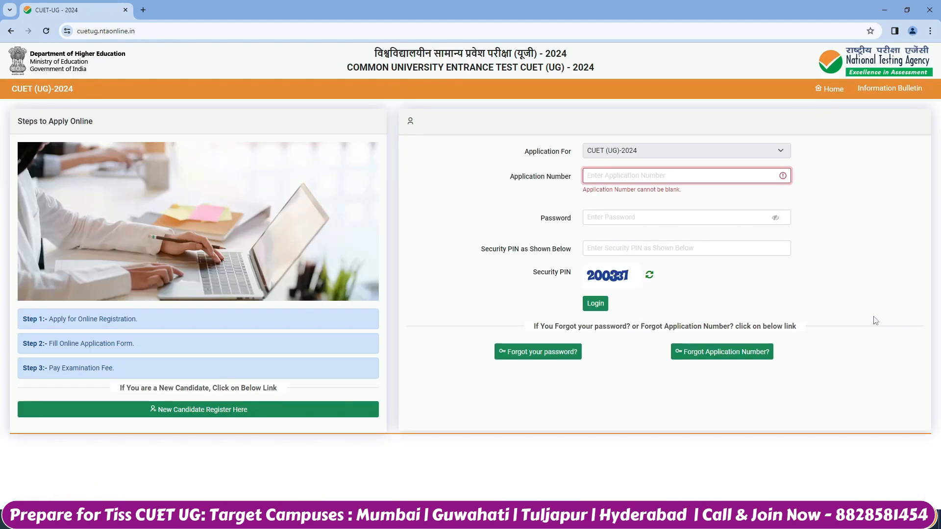
{"action": "left_click", "coordinate": [816, 209]}
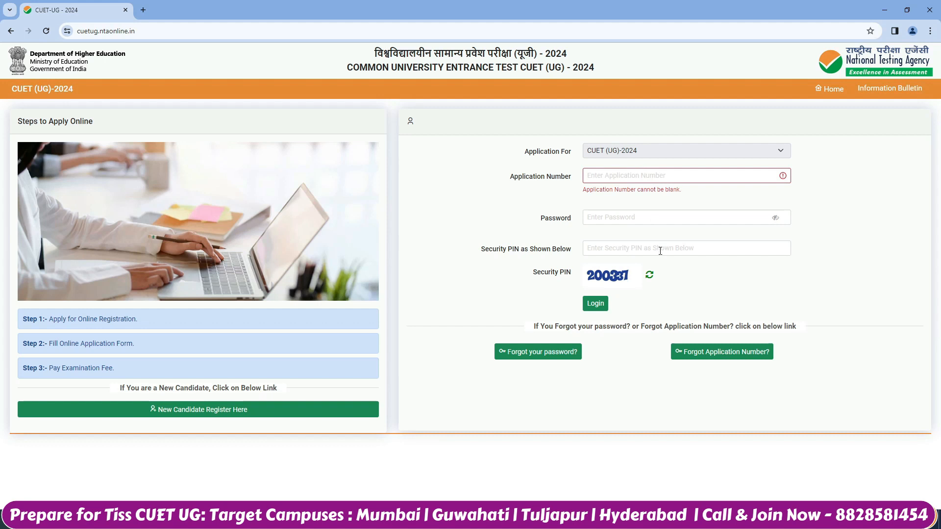
{"action": "left_click", "coordinate": [217, 418]}
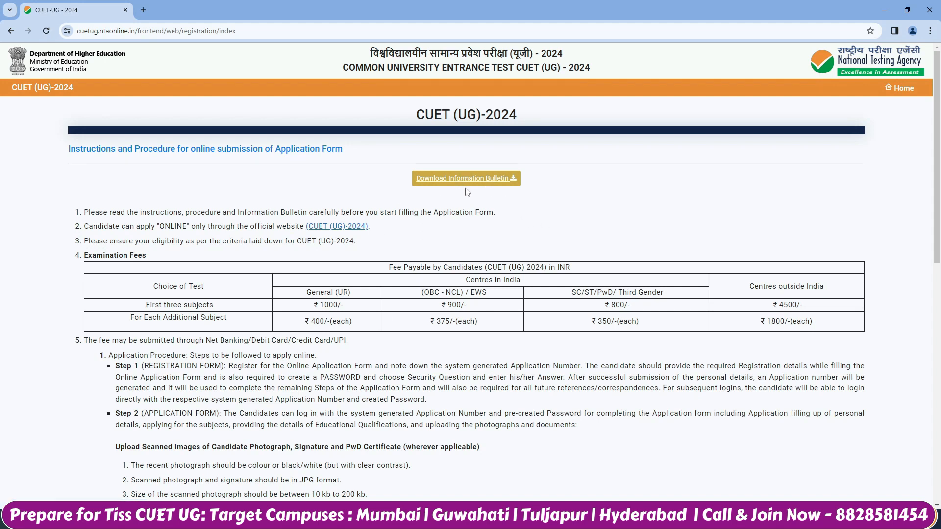
Review the application form instructions, accept the declaration of having read them and the Information Bulletin, and proceed
{"action": "left_click_drag", "start_coordinate": [937, 210], "coordinate": [938, 263]}
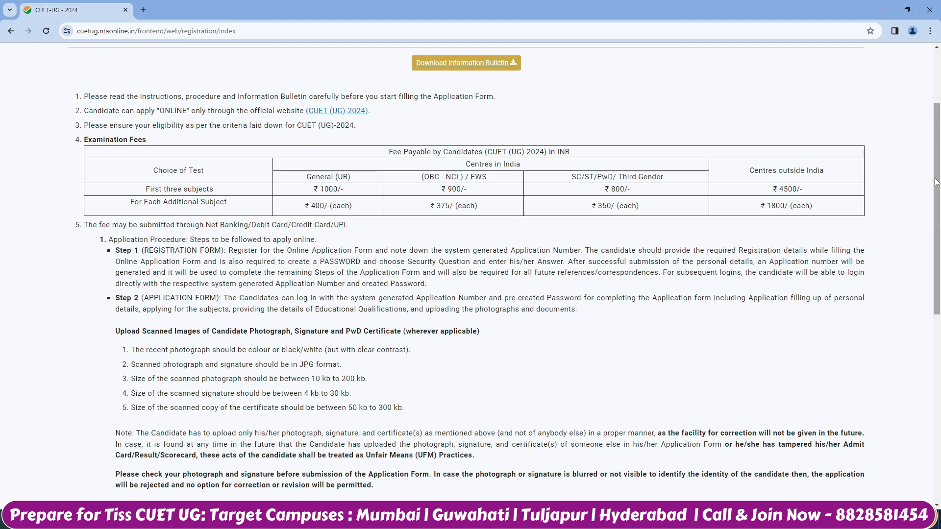
{"action": "left_click_drag", "start_coordinate": [937, 178], "coordinate": [938, 364]}
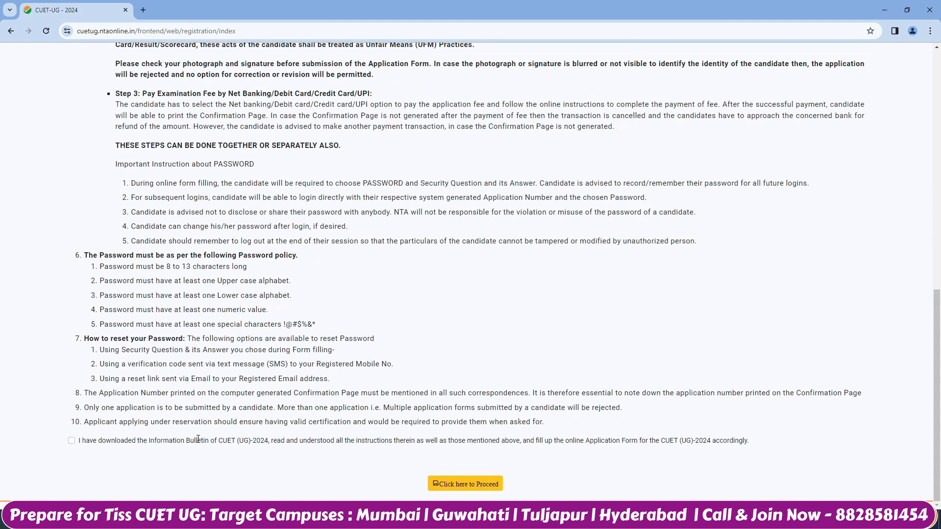
{"action": "left_click", "coordinate": [73, 441]}
{"action": "left_click", "coordinate": [466, 487]}
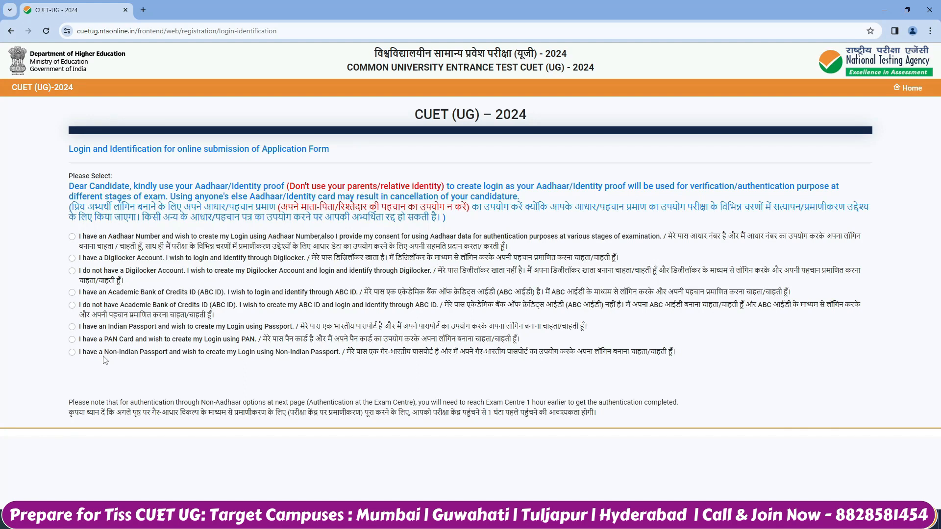
Choose to create the login using an Aadhaar Number, enter the candidate's Aadhaar number and generate the OTP
{"action": "left_click", "coordinate": [72, 239]}
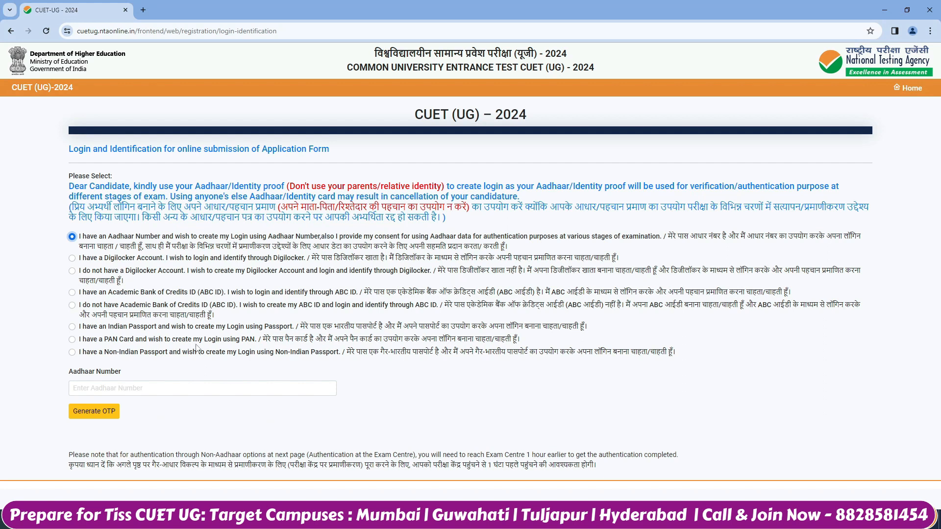
{"action": "left_click", "coordinate": [230, 388]}
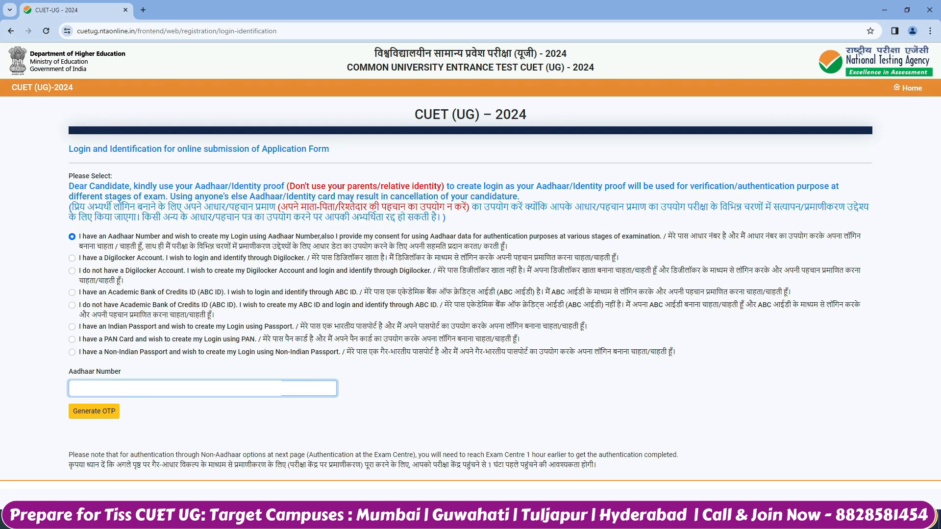
{"action": "left_click", "coordinate": [105, 414]}
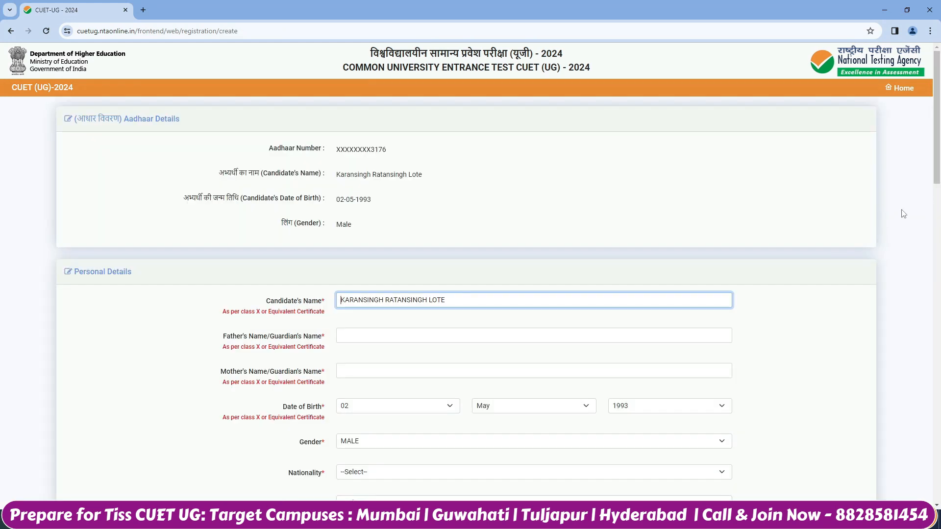
In the personal details, set the nationality to INDIAN and the identity type to PAN CARD, and activate the identification number field
{"action": "left_click_drag", "start_coordinate": [940, 140], "coordinate": [940, 189]}
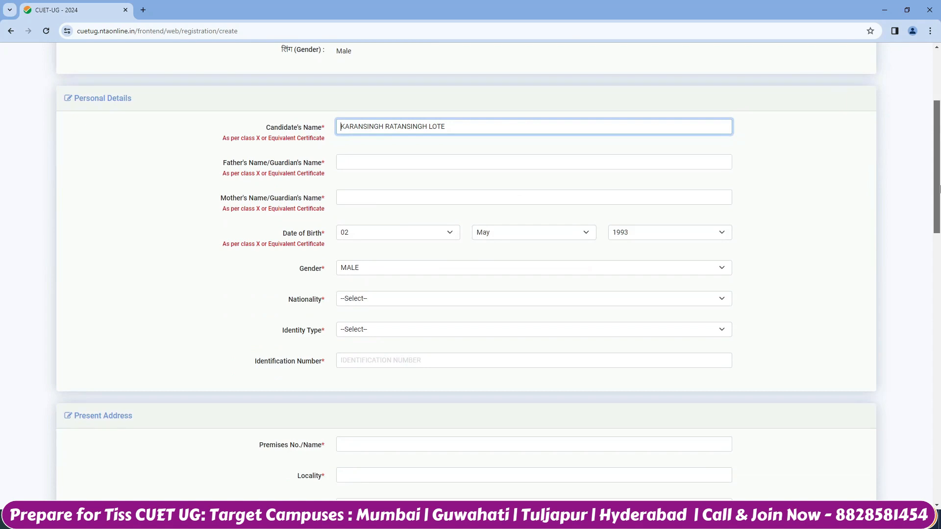
{"action": "scroll", "coordinate": [939, 169], "scroll_direction": "down", "scroll_amount": 1}
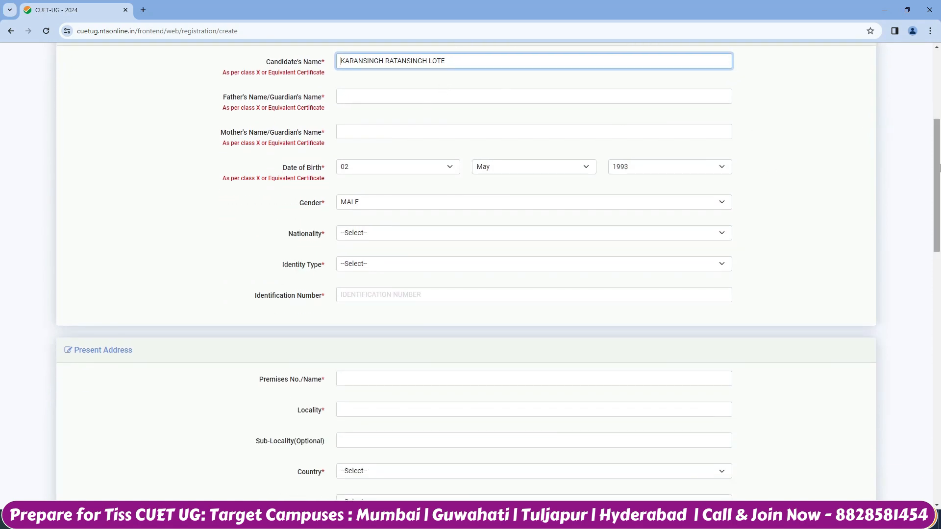
{"action": "scroll", "coordinate": [515, 98], "scroll_direction": "down", "scroll_amount": 1}
{"action": "scroll", "coordinate": [405, 78], "scroll_direction": "down", "scroll_amount": 1}
{"action": "left_click", "coordinate": [479, 130]}
{"action": "left_click", "coordinate": [461, 156]}
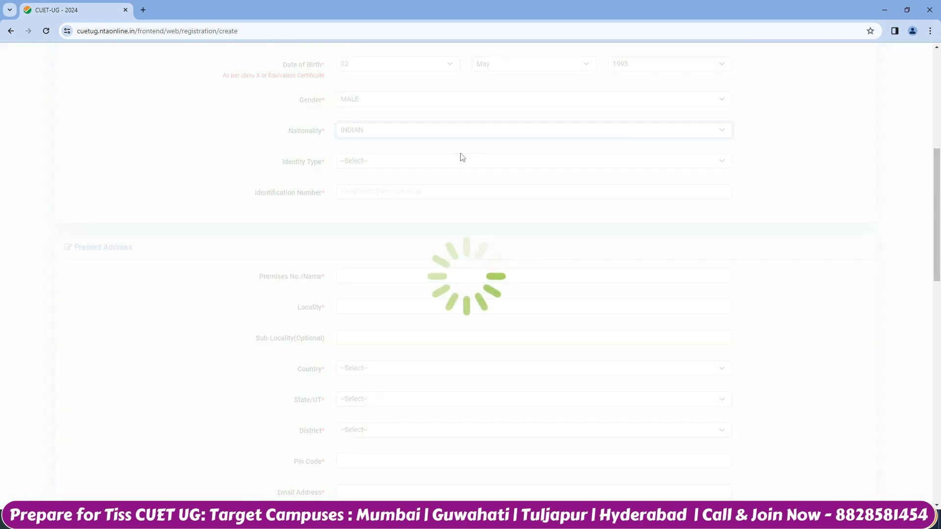
{"action": "left_click", "coordinate": [462, 165]}
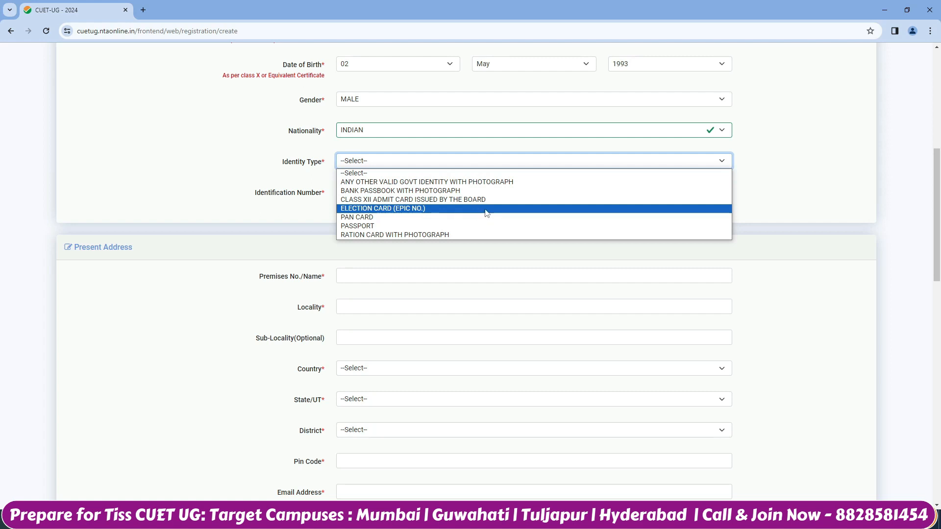
{"action": "left_click", "coordinate": [472, 219]}
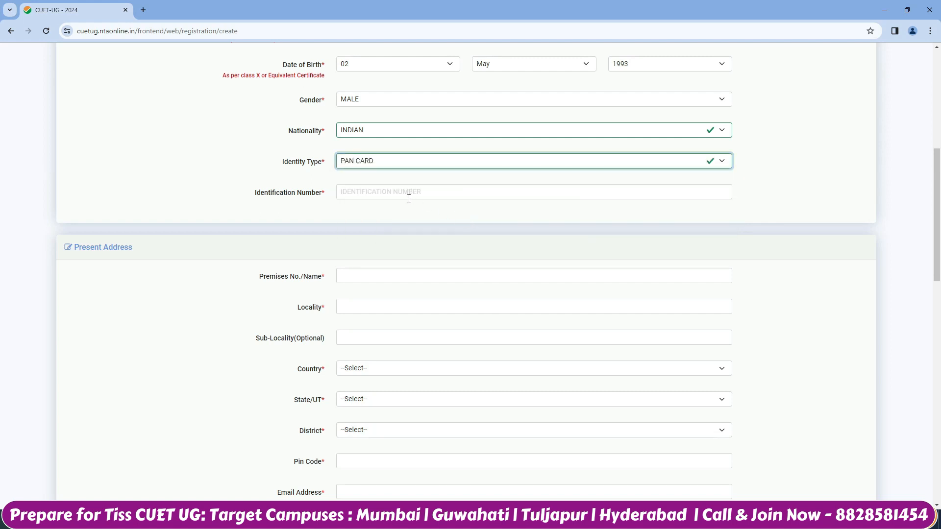
{"action": "left_click", "coordinate": [465, 190]}
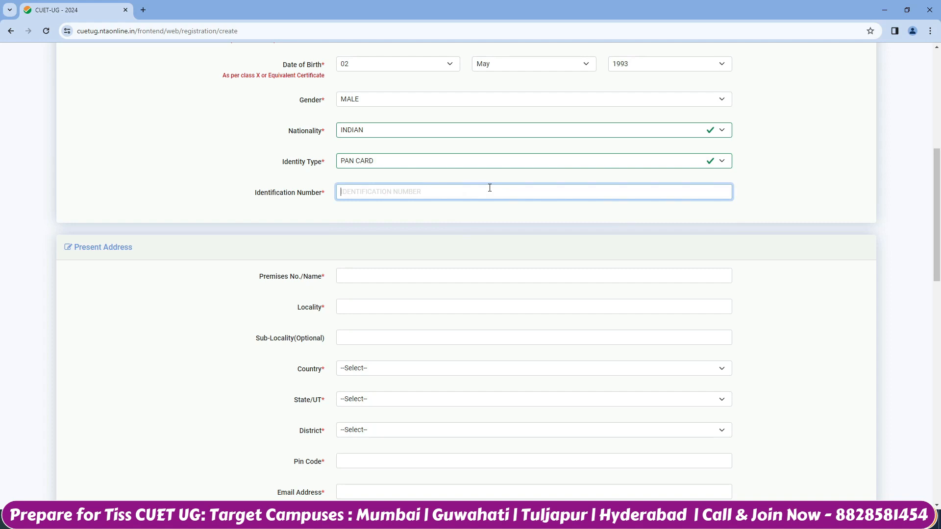
Fill in the candidate's premises number/name and locality in the present address, skipping the optional sub-locality
{"action": "scroll", "coordinate": [434, 81], "scroll_direction": "down", "scroll_amount": 4}
{"action": "left_click", "coordinate": [434, 81]}
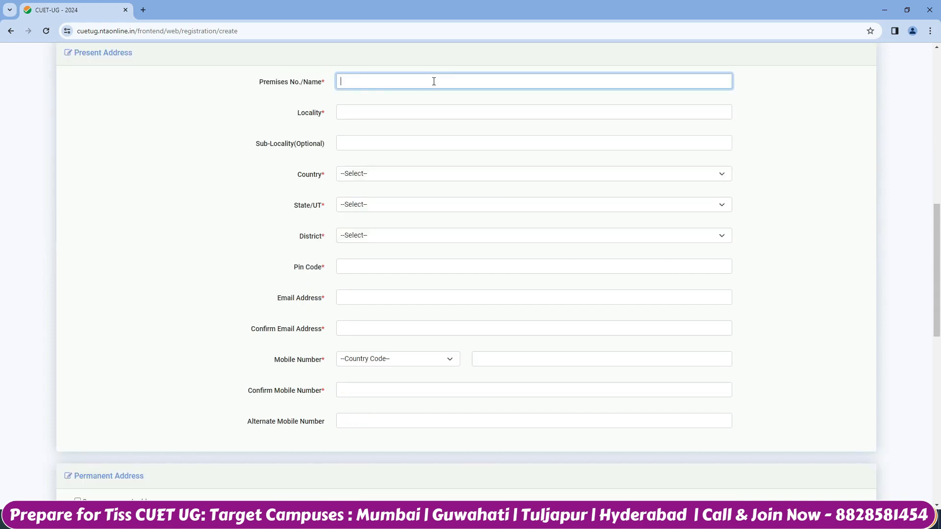
{"action": "left_click", "coordinate": [438, 112]}
{"action": "type", "text": "VASAI"}
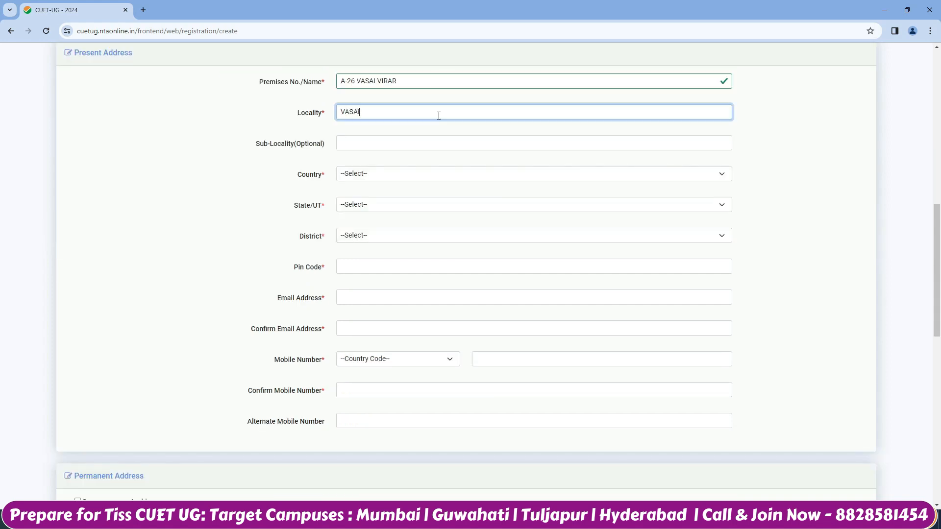
{"action": "left_click", "coordinate": [449, 158]}
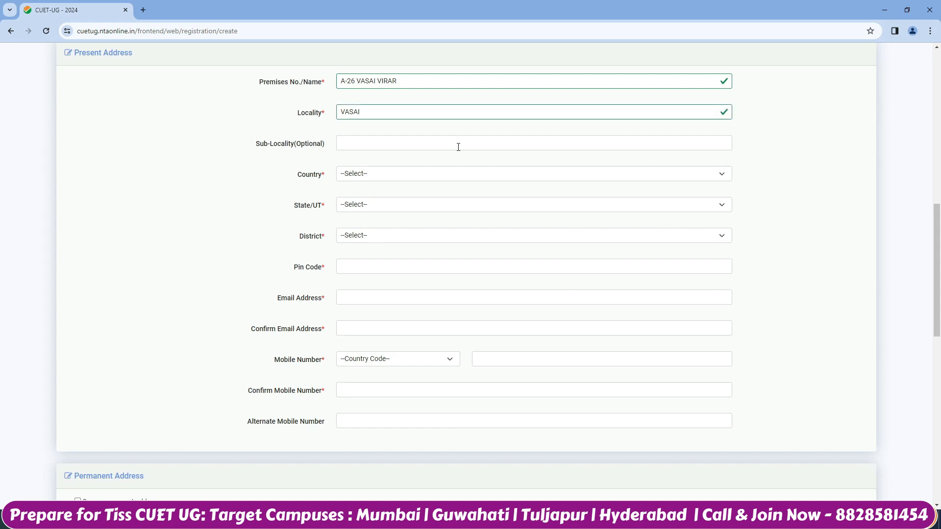
Set the present address's country to INDIA and select the candidate's state and district
{"action": "left_click", "coordinate": [475, 175]}
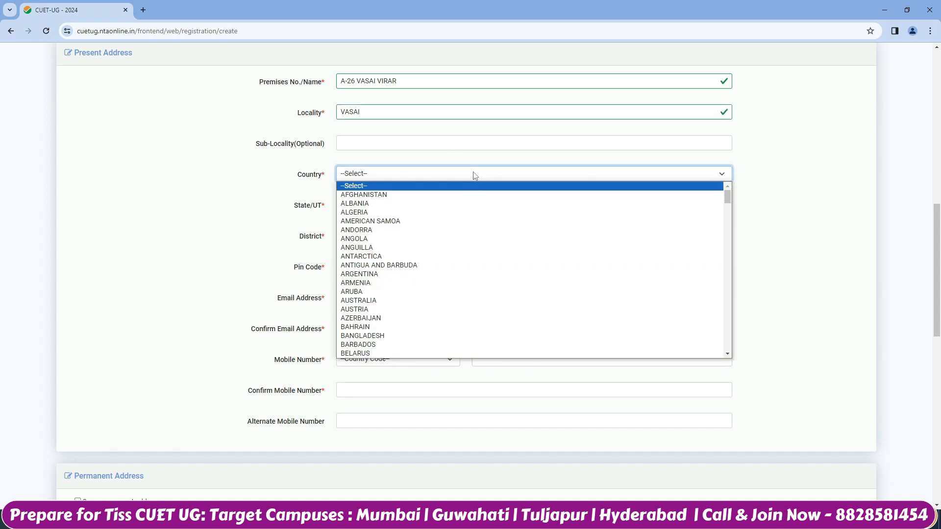
{"action": "type", "text": "india"}
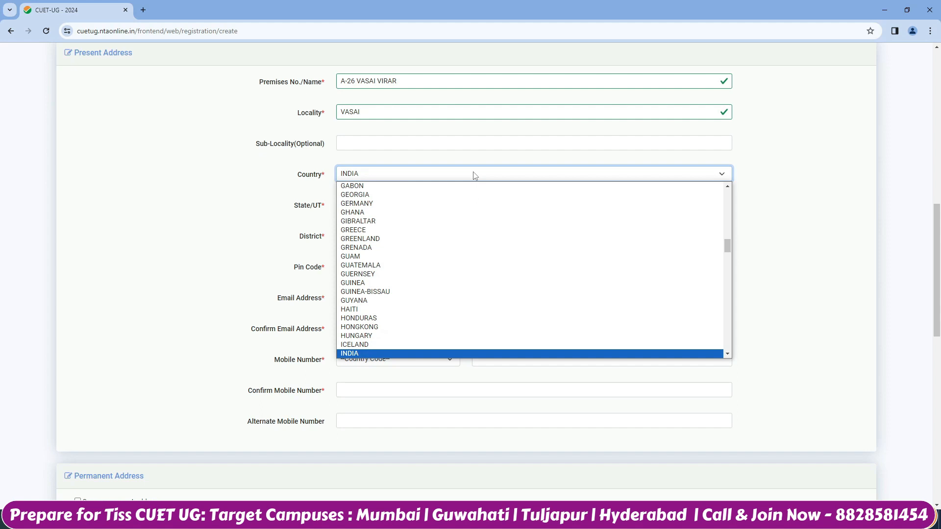
{"action": "left_click", "coordinate": [442, 354]}
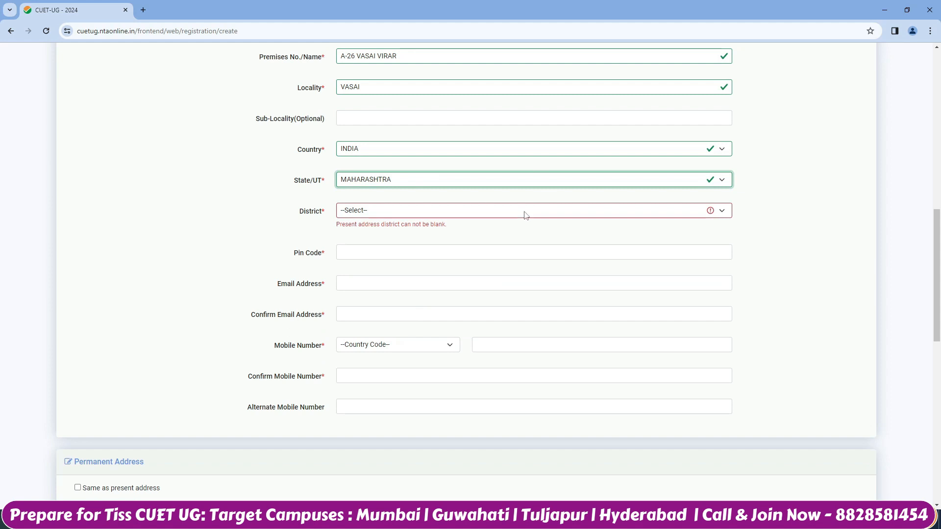
{"action": "left_click", "coordinate": [524, 212]}
Enter the present address's postal code and fill in the candidate's email address with its confirmation
{"action": "left_click", "coordinate": [434, 244]}
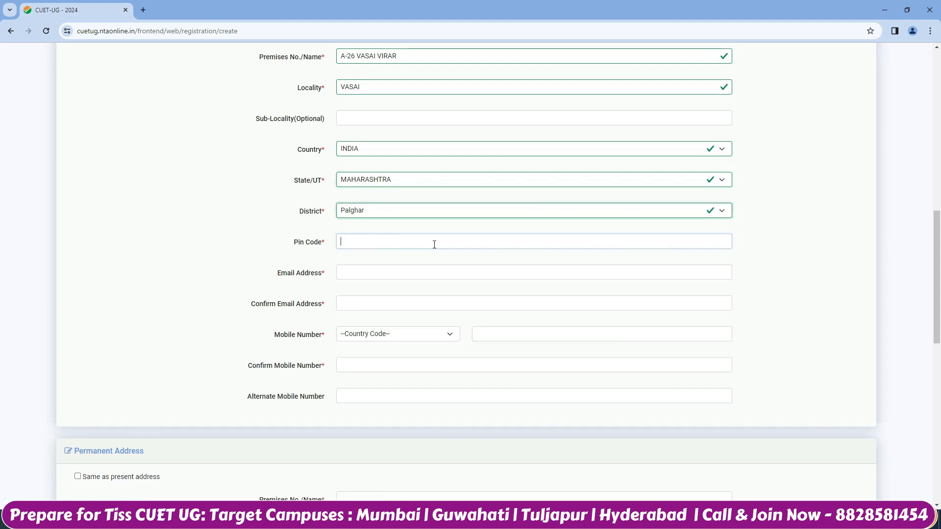
{"action": "type", "text": "401209"}
{"action": "key", "text": "Tab"}
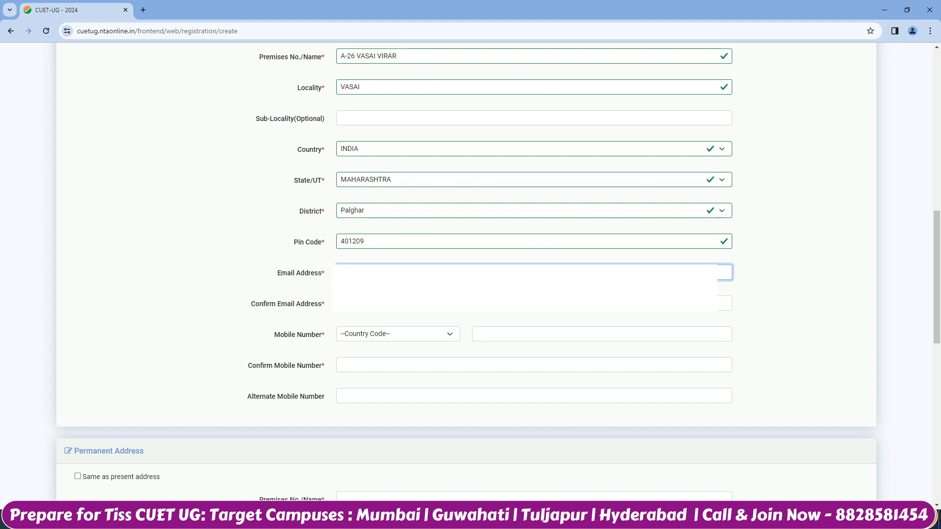
{"action": "key", "text": "Tab"}
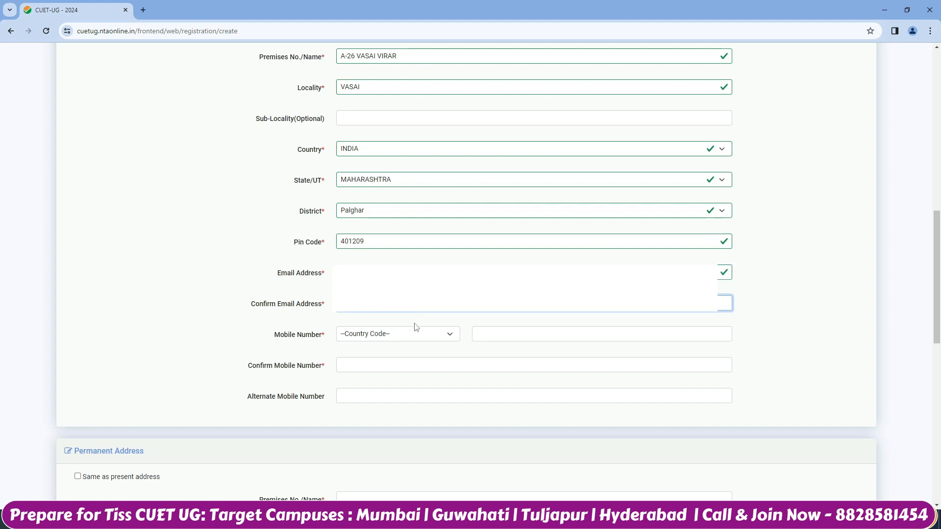
Select the country code for the mobile number, and enter and confirm the candidate's mobile number
{"action": "left_click", "coordinate": [417, 336]}
{"action": "left_click", "coordinate": [488, 325]}
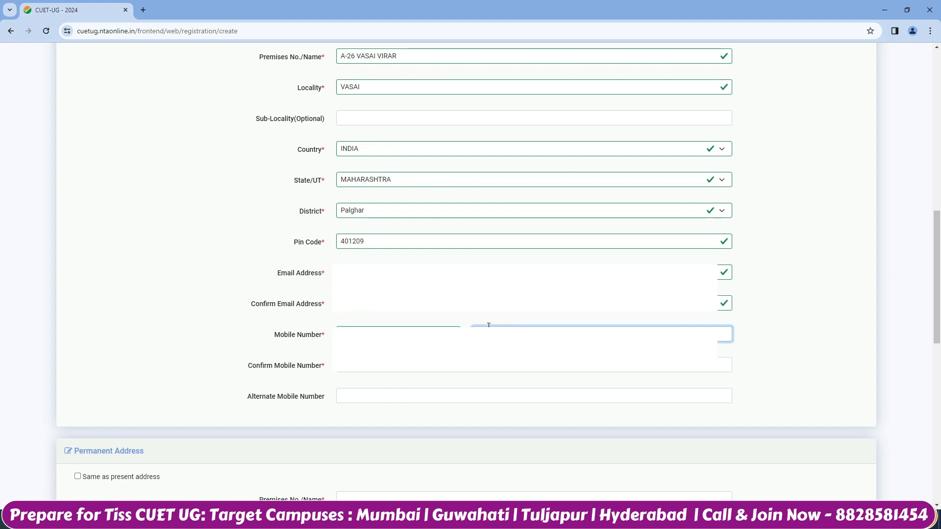
{"action": "left_click", "coordinate": [454, 367]}
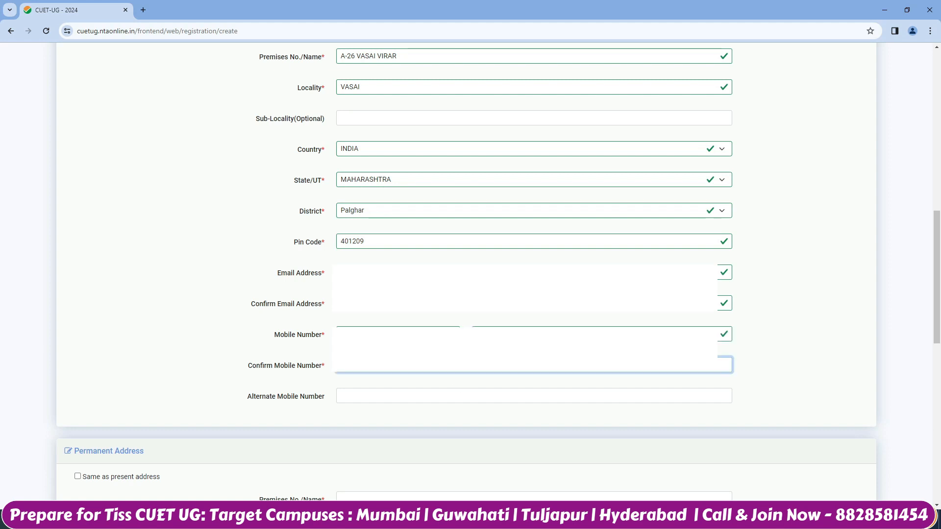
{"action": "left_click", "coordinate": [803, 368]}
Set the permanent address to be the same as the present address
{"action": "left_click_drag", "start_coordinate": [937, 293], "coordinate": [939, 398]}
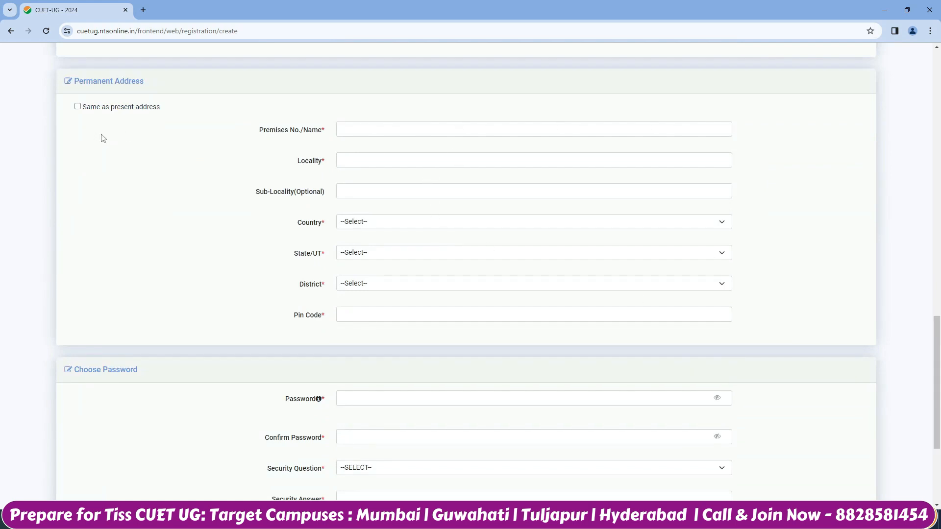
{"action": "left_click", "coordinate": [78, 106]}
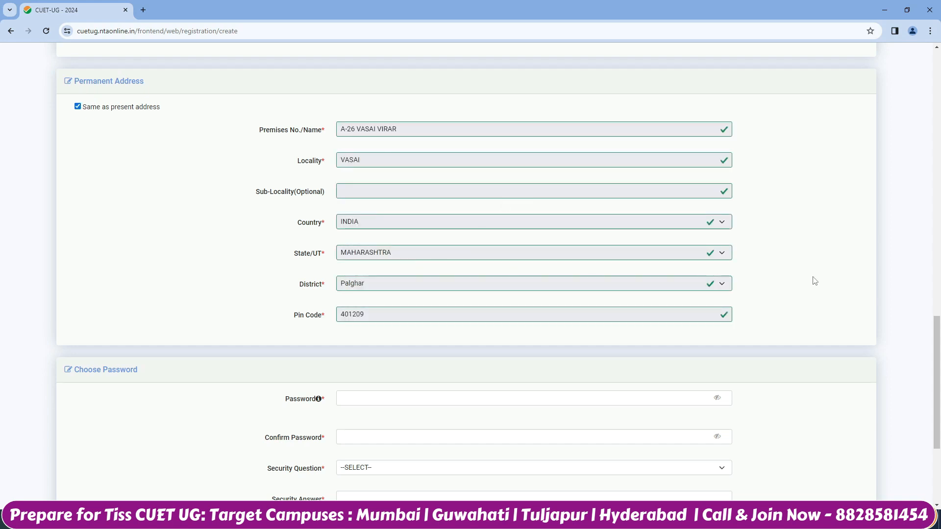
Set and confirm the account password, choose the first school's name as the security question, and enter the security answer
{"action": "scroll", "coordinate": [814, 281], "scroll_direction": "down", "scroll_amount": 4}
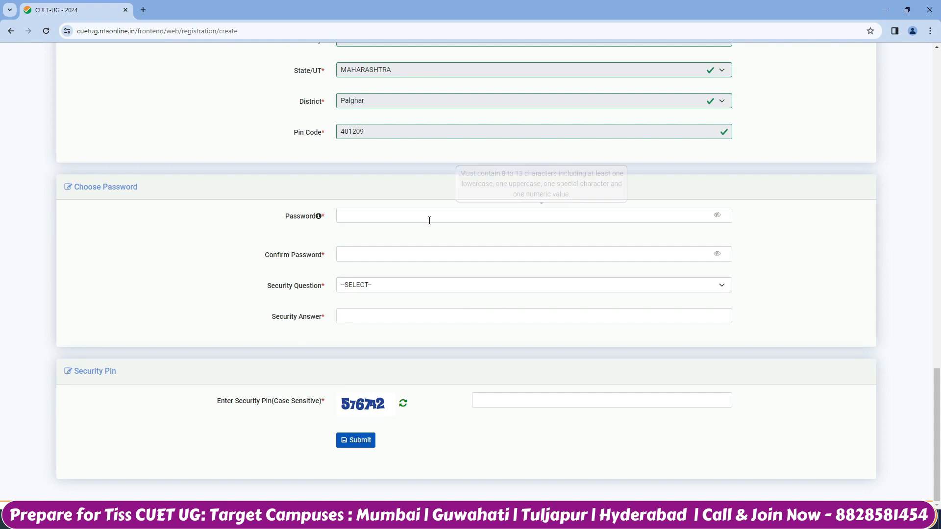
{"action": "left_click", "coordinate": [430, 216]}
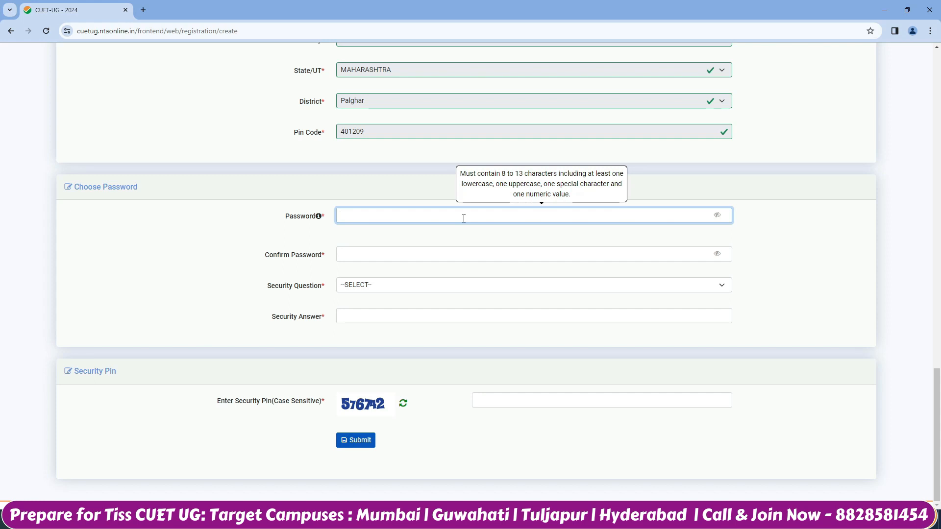
{"action": "left_click", "coordinate": [397, 286]}
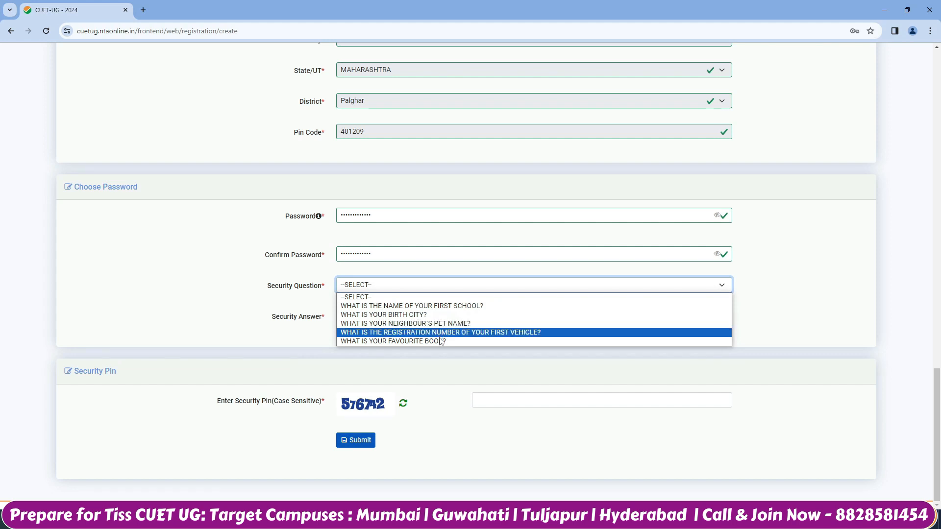
{"action": "left_click", "coordinate": [455, 306]}
{"action": "left_click", "coordinate": [451, 315]}
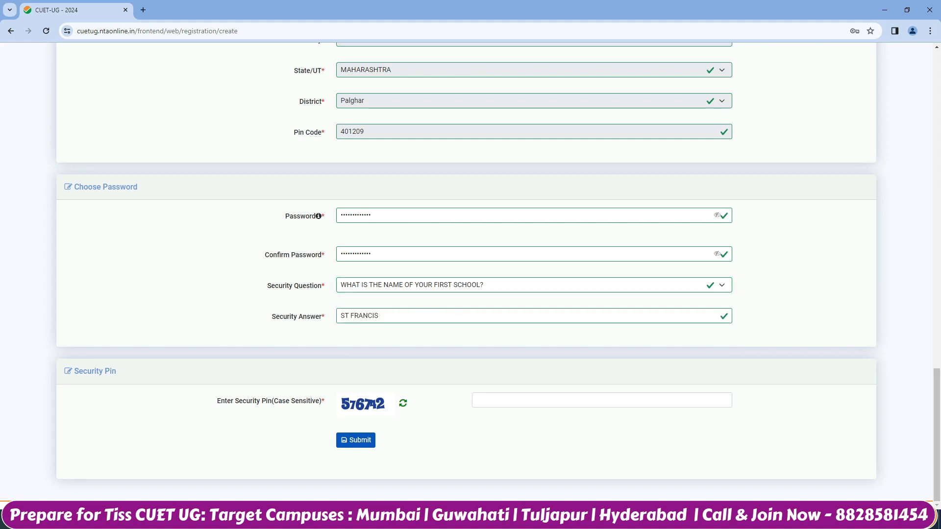
Enter the security pin to submit the form for review, and mark all eight particulars in the checklist as verified
{"action": "left_click", "coordinate": [527, 401]}
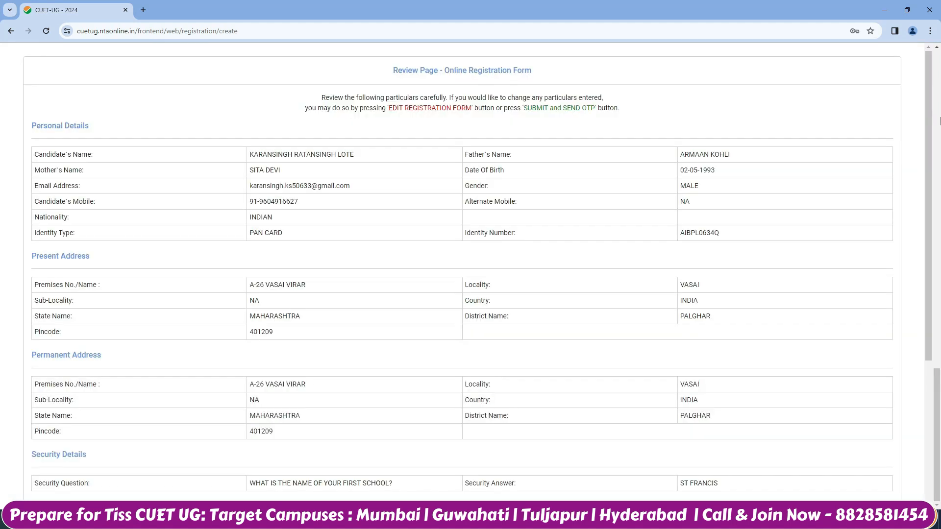
{"action": "scroll", "coordinate": [938, 266], "scroll_direction": "down", "scroll_amount": 5}
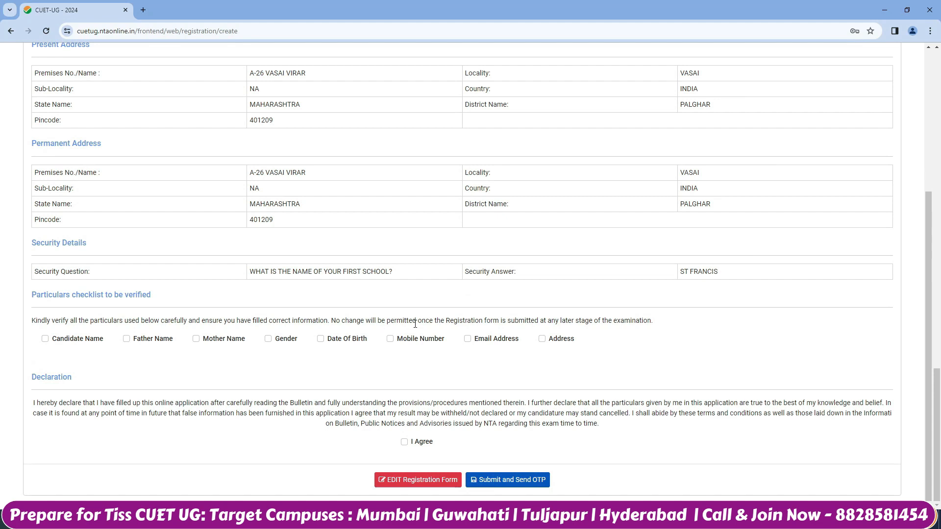
{"action": "left_click", "coordinate": [46, 339]}
{"action": "left_click", "coordinate": [127, 339]}
{"action": "left_click", "coordinate": [196, 339]}
{"action": "left_click", "coordinate": [268, 340]}
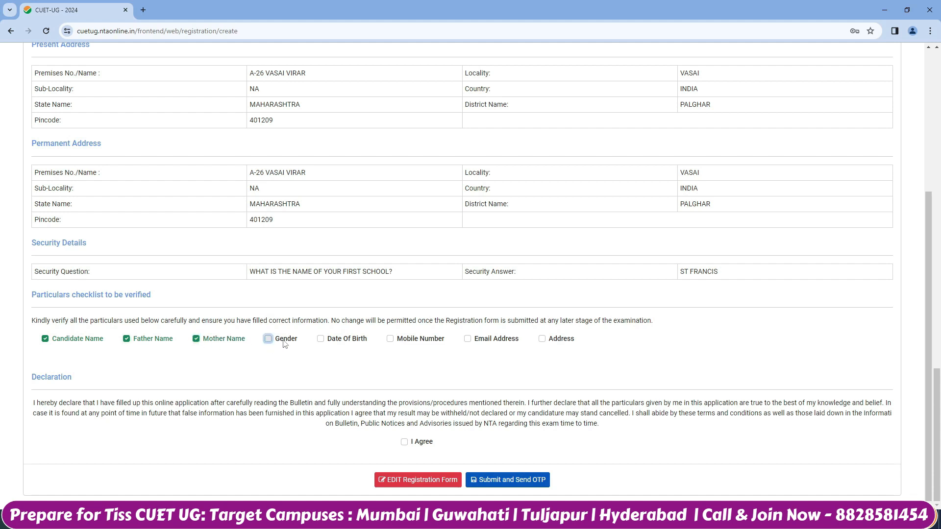
{"action": "left_click", "coordinate": [320, 339]}
{"action": "left_click", "coordinate": [390, 339]}
{"action": "left_click", "coordinate": [467, 339]}
{"action": "left_click", "coordinate": [543, 340]}
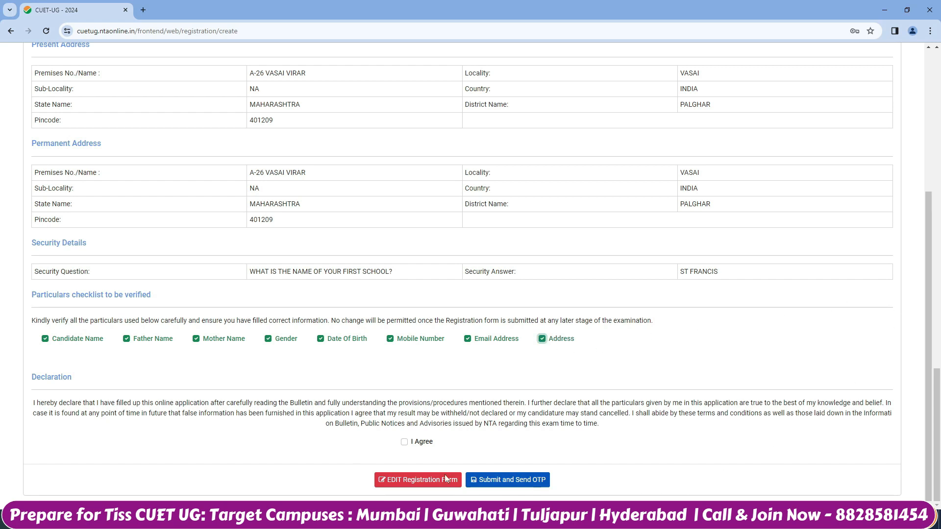
Agree to the declaration and submit the registration form to get the OTP, confirming the submission
{"action": "left_click", "coordinate": [405, 443]}
{"action": "left_click", "coordinate": [507, 480]}
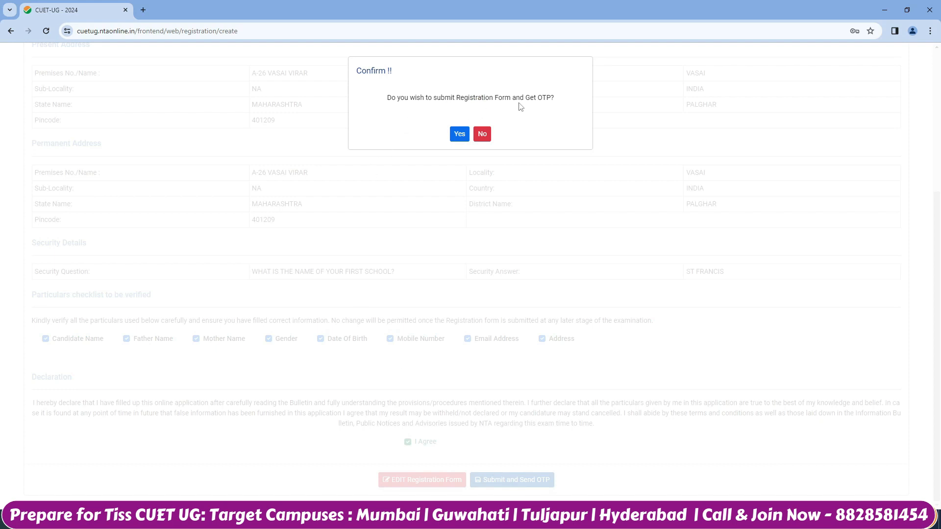
{"action": "left_click", "coordinate": [459, 134]}
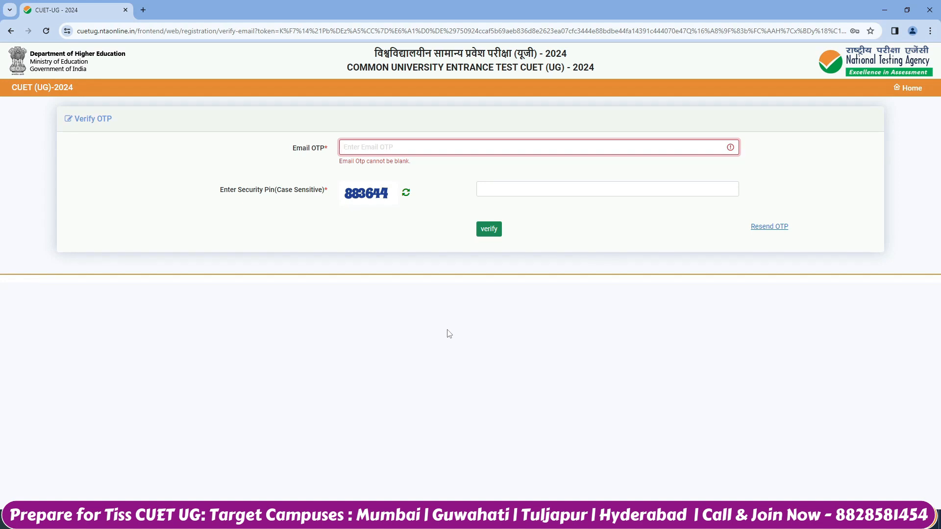
Enter the email OTP and the security pin, and verify them
{"action": "left_click", "coordinate": [559, 191]}
{"action": "left_click", "coordinate": [488, 225]}
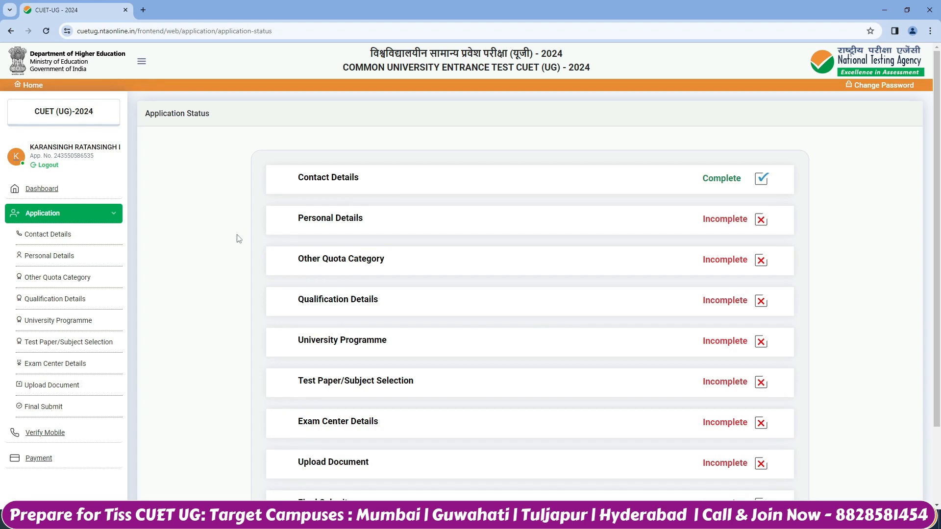
In the application's Personal Details, set the category to GENERAL, the state domicile to MAHARASHTRA and the PwD candidate answer to No
{"action": "left_click", "coordinate": [61, 256]}
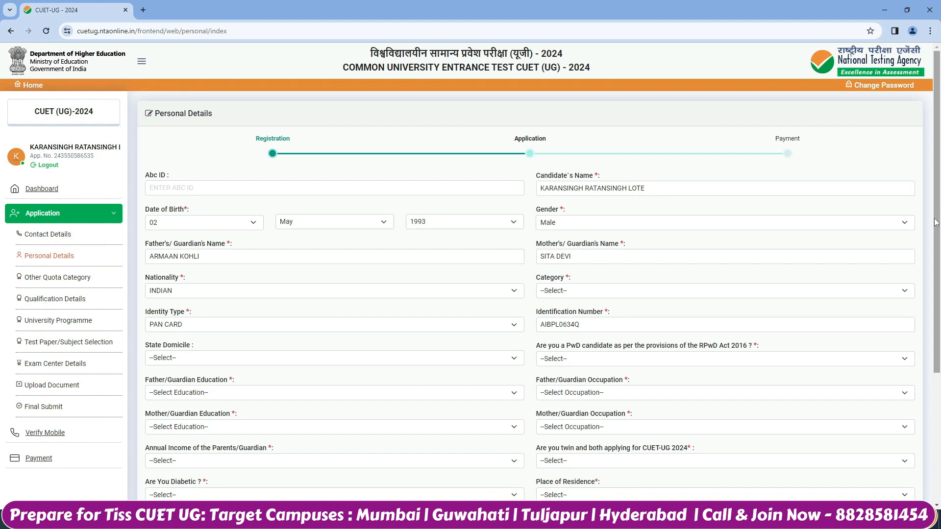
{"action": "left_click", "coordinate": [777, 291]}
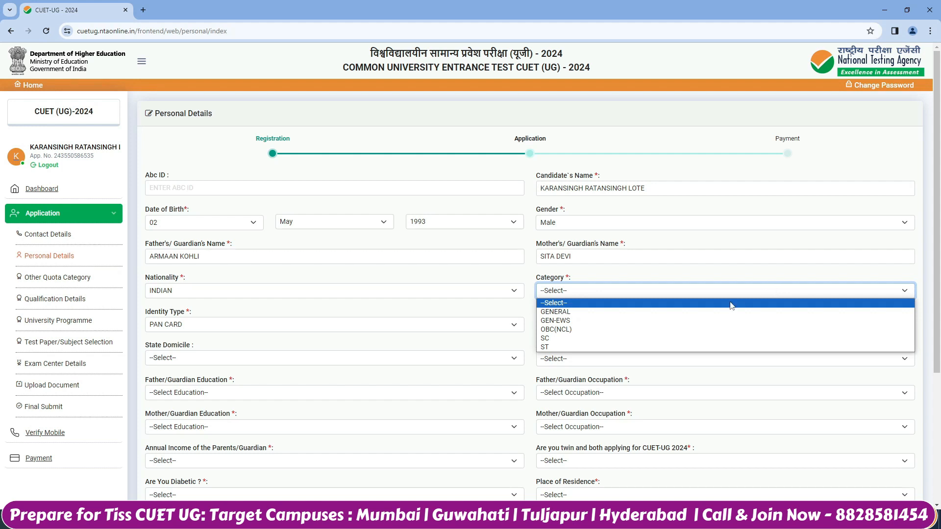
{"action": "left_click", "coordinate": [624, 312]}
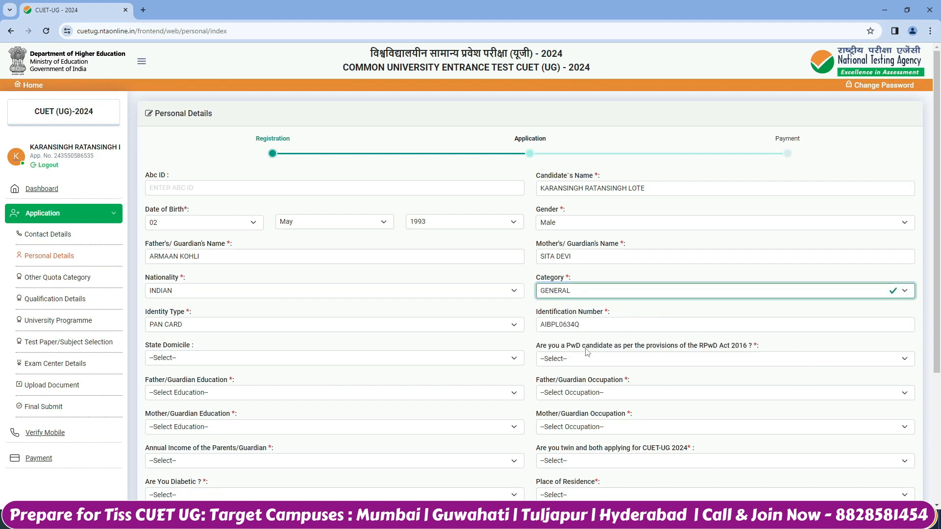
{"action": "left_click", "coordinate": [298, 357]}
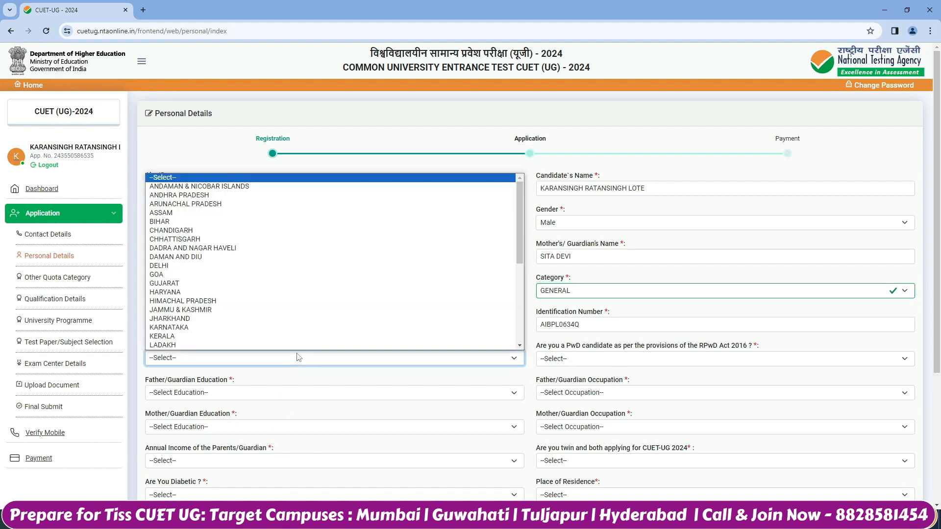
{"action": "type", "text": "mah"}
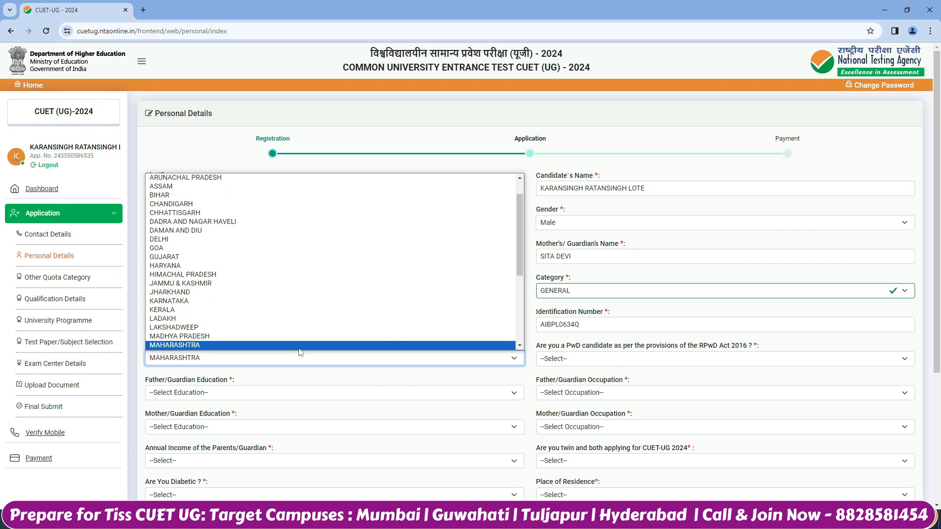
{"action": "key", "text": "Return"}
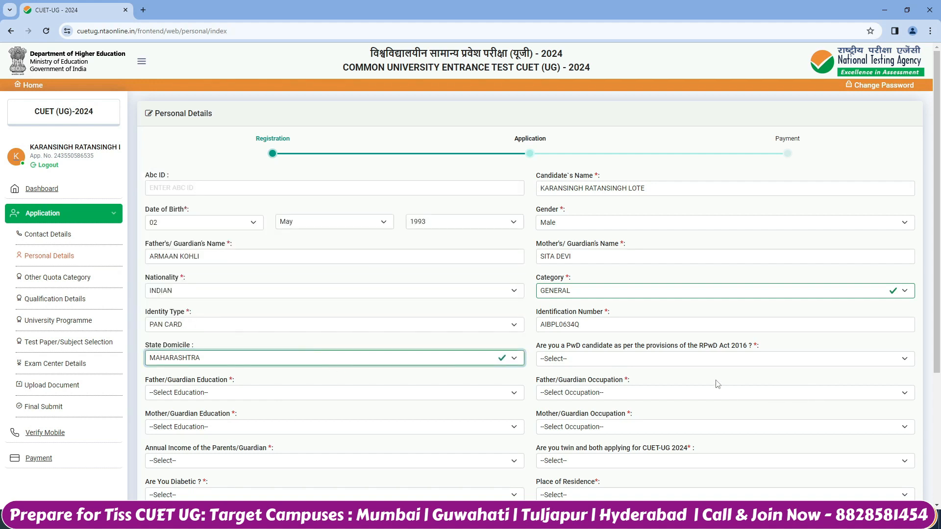
{"action": "left_click", "coordinate": [727, 362]}
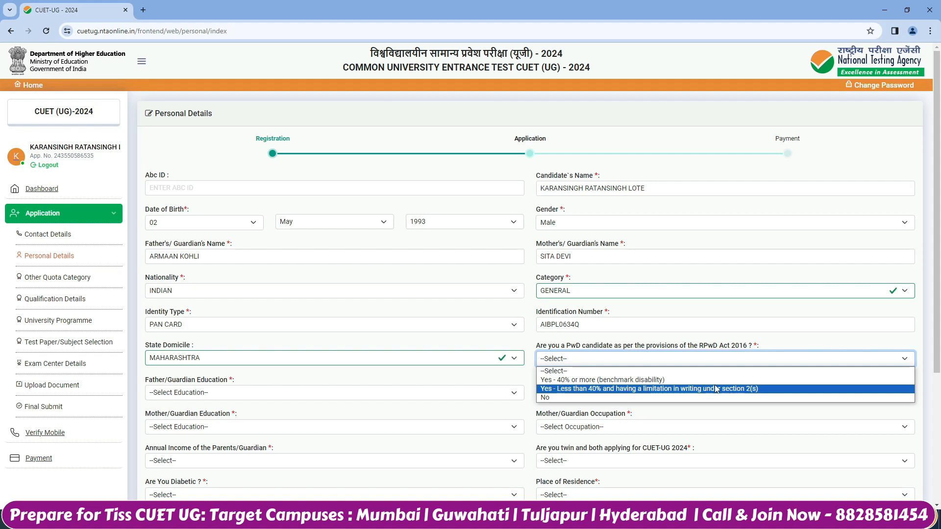
{"action": "left_click", "coordinate": [715, 398]}
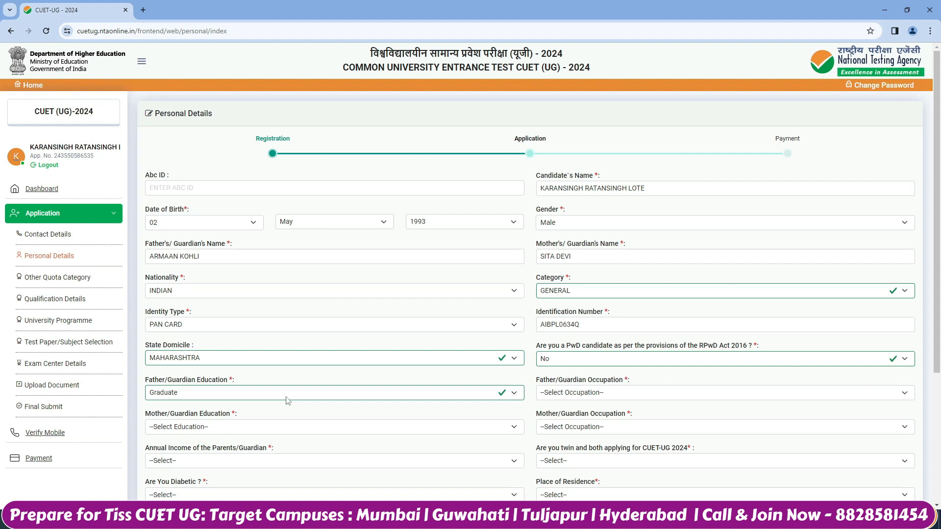
Set both parents' education to Graduate, the father's occupation to Private Service and the mother's occupation to Others
{"action": "left_click", "coordinate": [658, 395]}
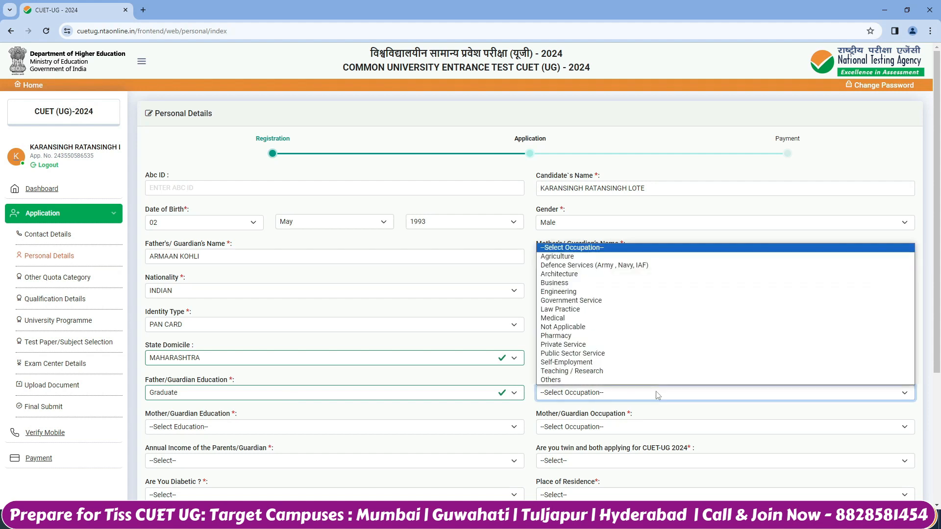
{"action": "left_click", "coordinate": [633, 348]}
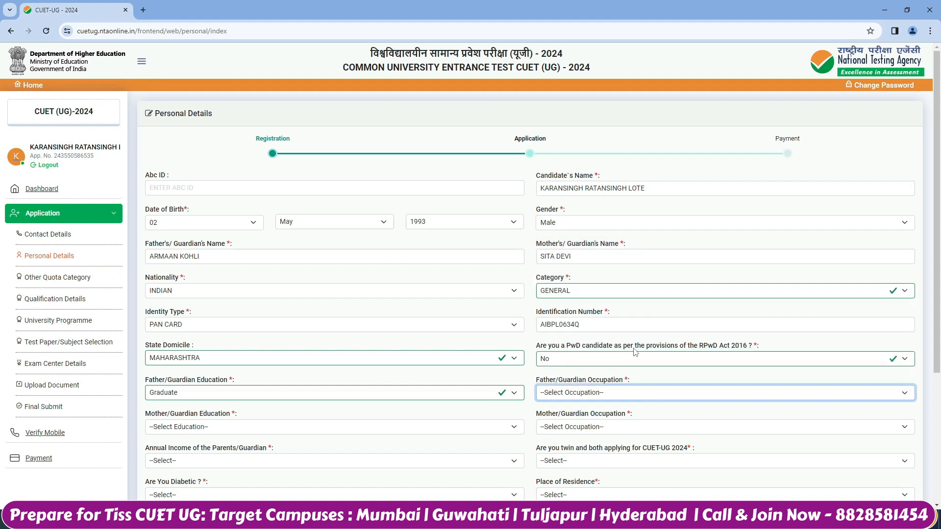
{"action": "left_click", "coordinate": [375, 430]}
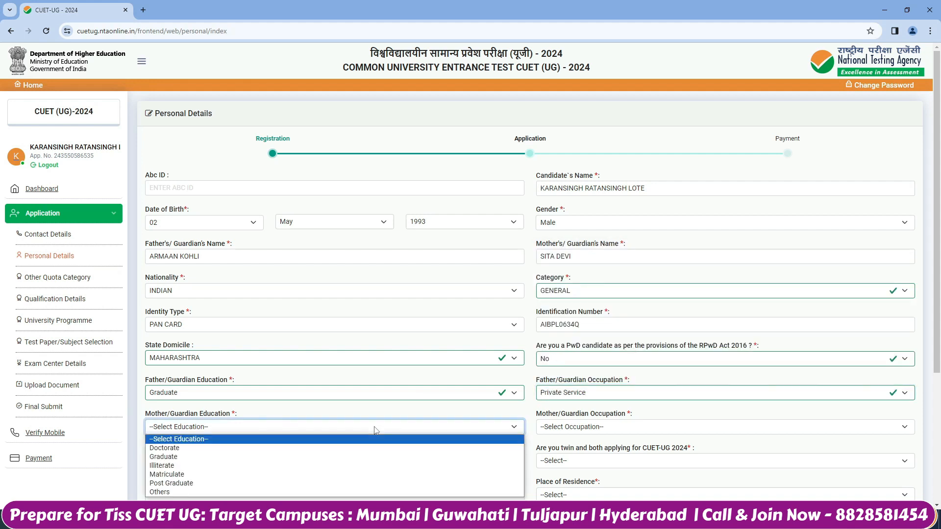
{"action": "left_click", "coordinate": [344, 463]}
{"action": "left_click", "coordinate": [614, 429]}
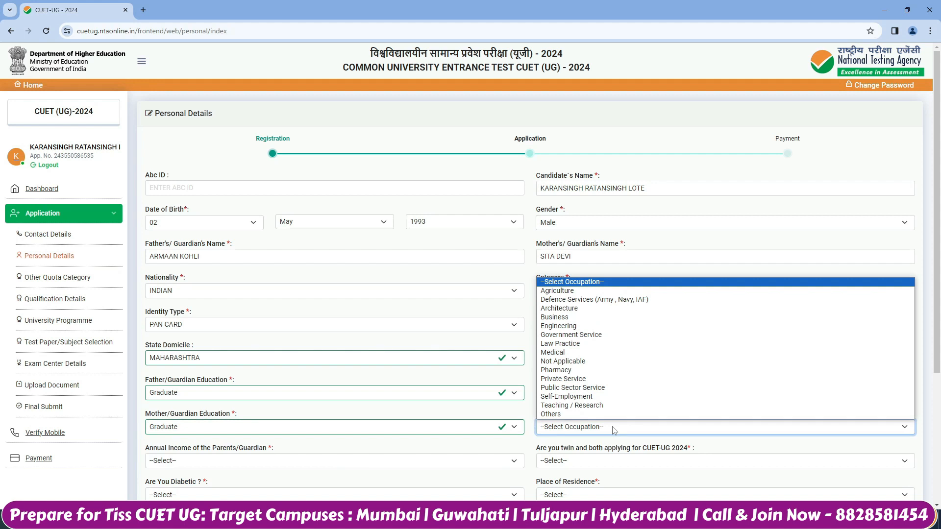
{"action": "left_click", "coordinate": [603, 416]}
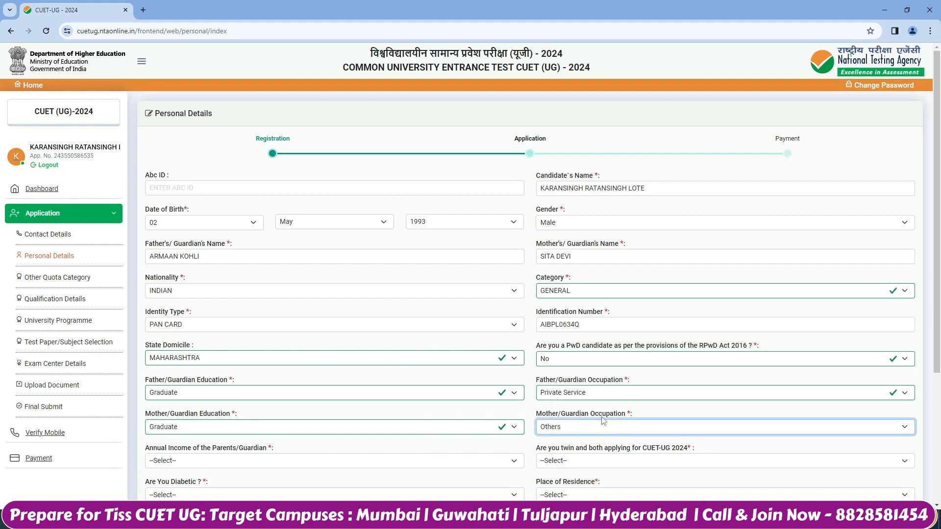
Set the parents' annual income to 100001 – 200000 and answer No to the question about twins both applying
{"action": "scroll", "coordinate": [938, 333], "scroll_direction": "down", "scroll_amount": 1}
{"action": "scroll", "coordinate": [937, 333], "scroll_direction": "down", "scroll_amount": 3}
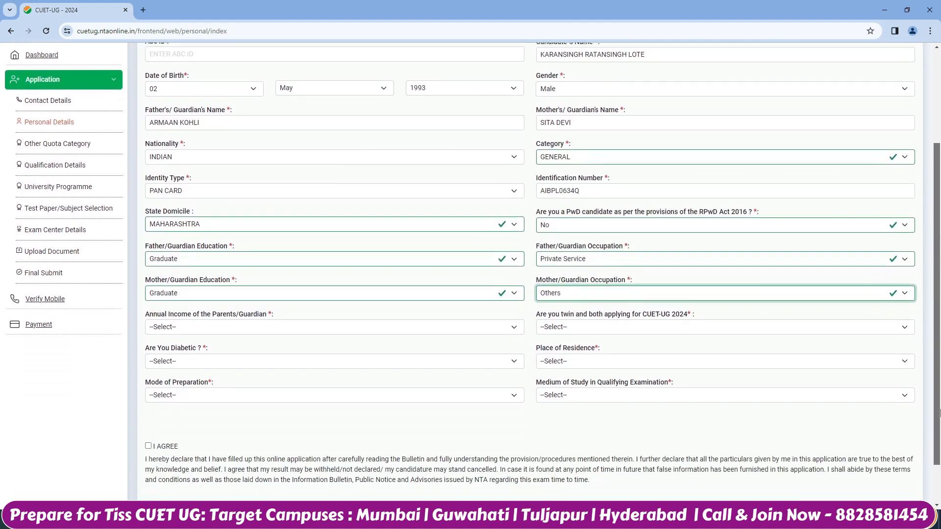
{"action": "left_click", "coordinate": [269, 325]}
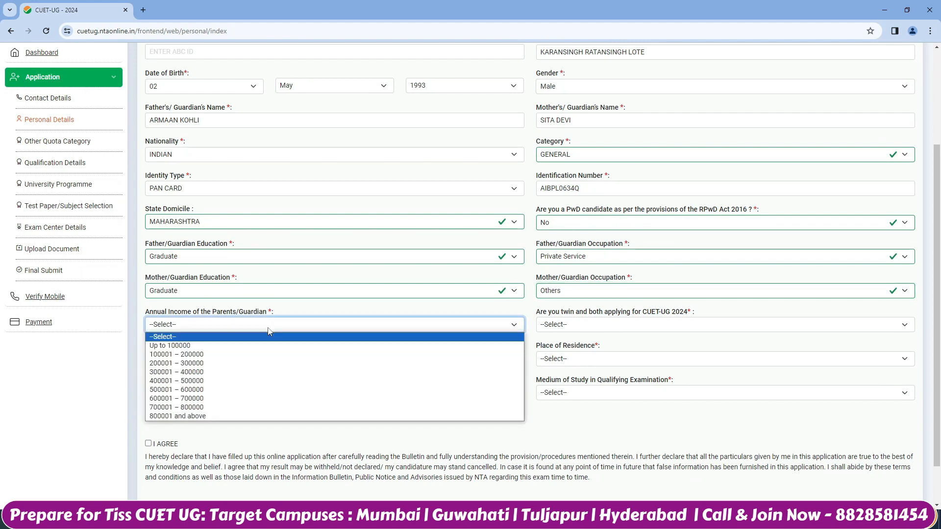
{"action": "left_click", "coordinate": [255, 355]}
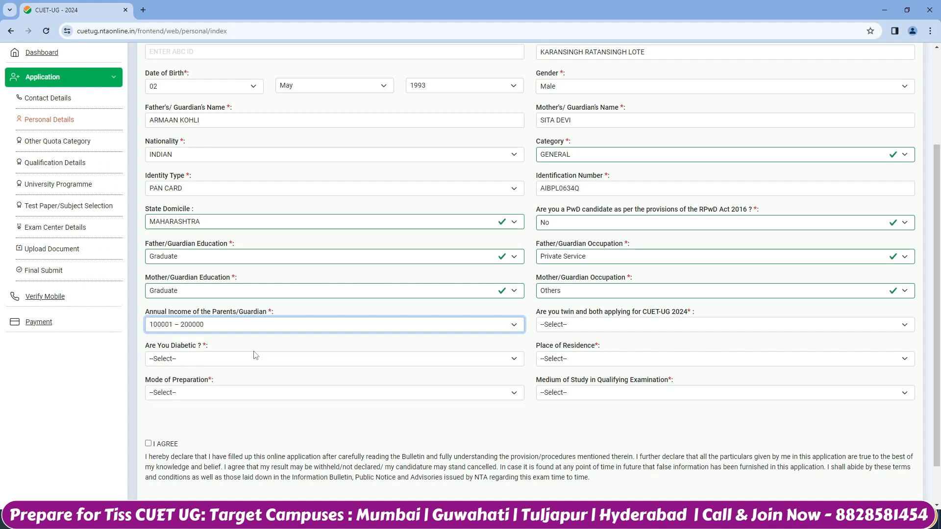
{"action": "left_click", "coordinate": [632, 328]}
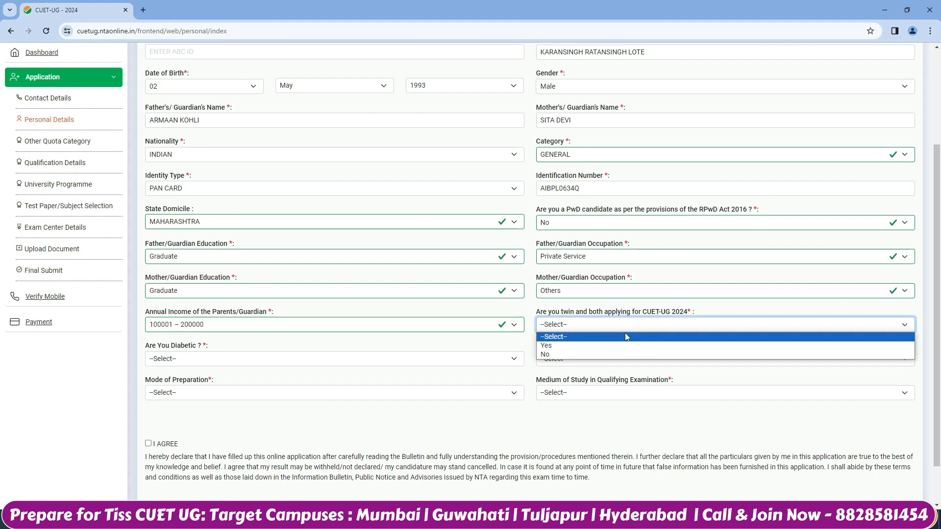
{"action": "left_click", "coordinate": [546, 354]}
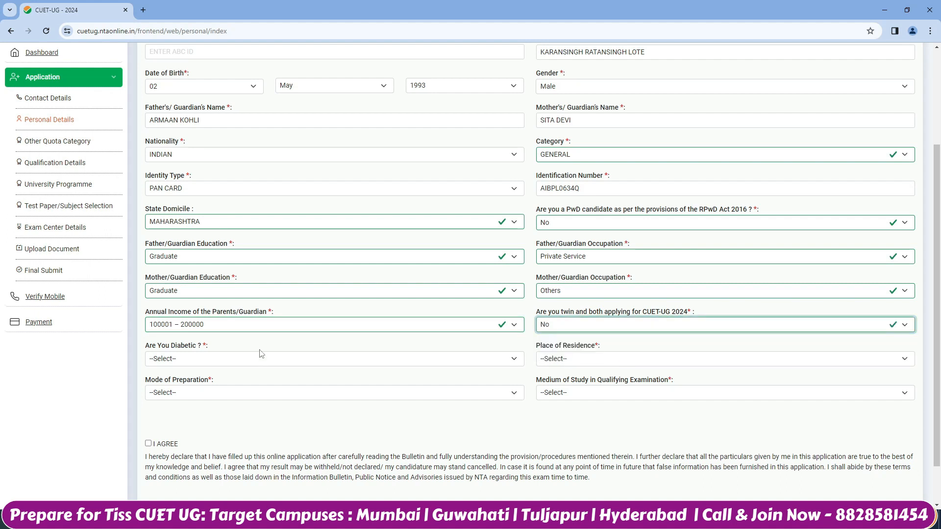
Answer No to the diabetic question and set the place of residence to URBAN
{"action": "left_click", "coordinate": [274, 364]}
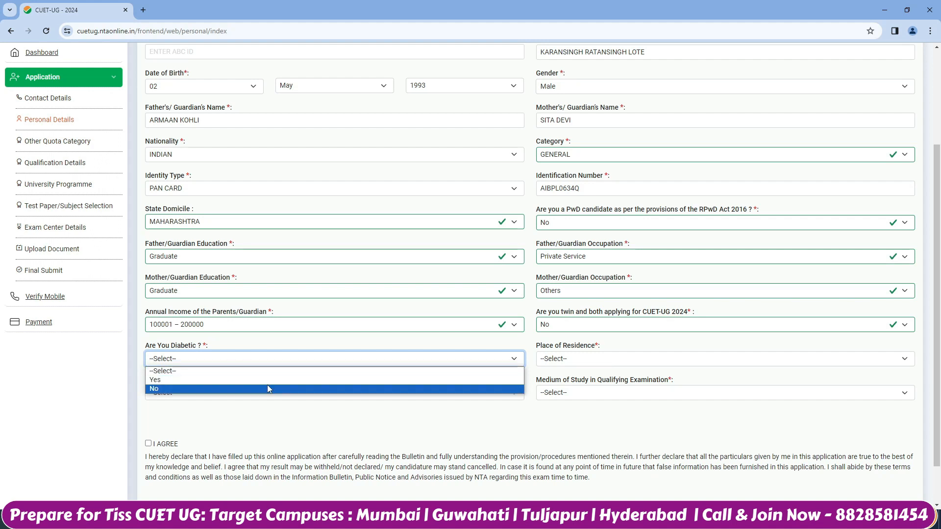
{"action": "left_click", "coordinate": [268, 389]}
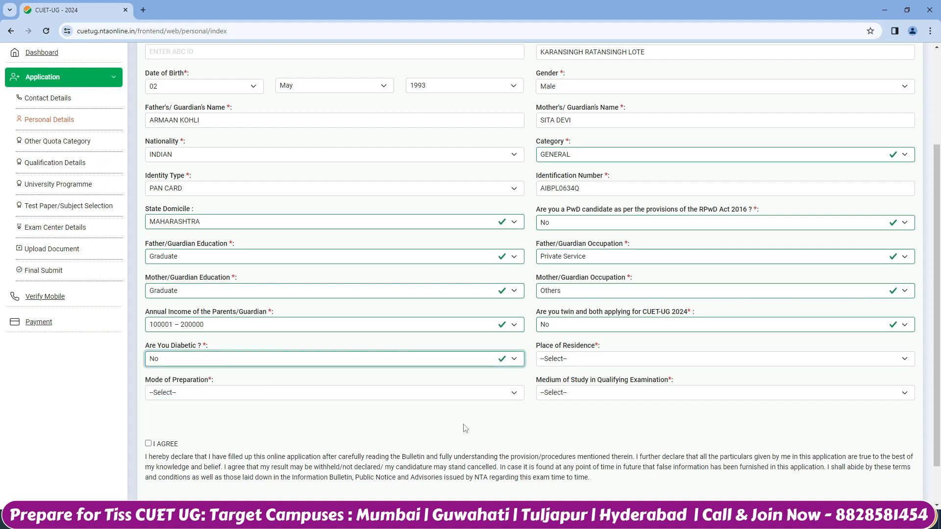
{"action": "left_click", "coordinate": [597, 360]}
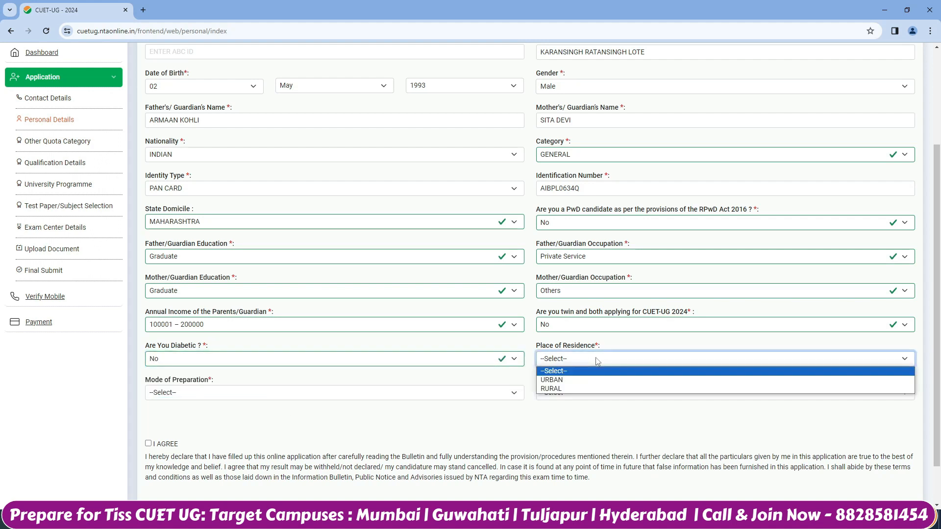
{"action": "left_click", "coordinate": [607, 380]}
Set the mode of preparation to Online Coaching and the medium of study in the qualifying examination to English
{"action": "left_click", "coordinate": [296, 397]}
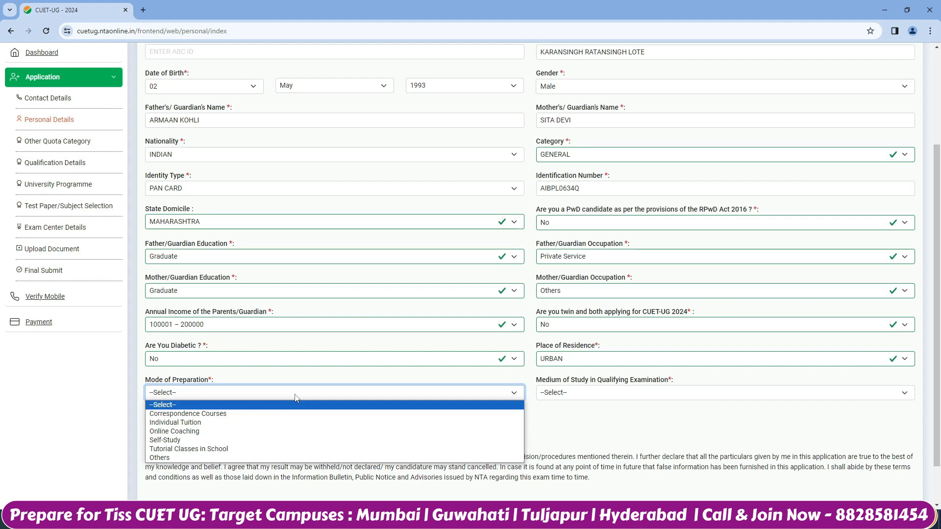
{"action": "left_click", "coordinate": [286, 436]}
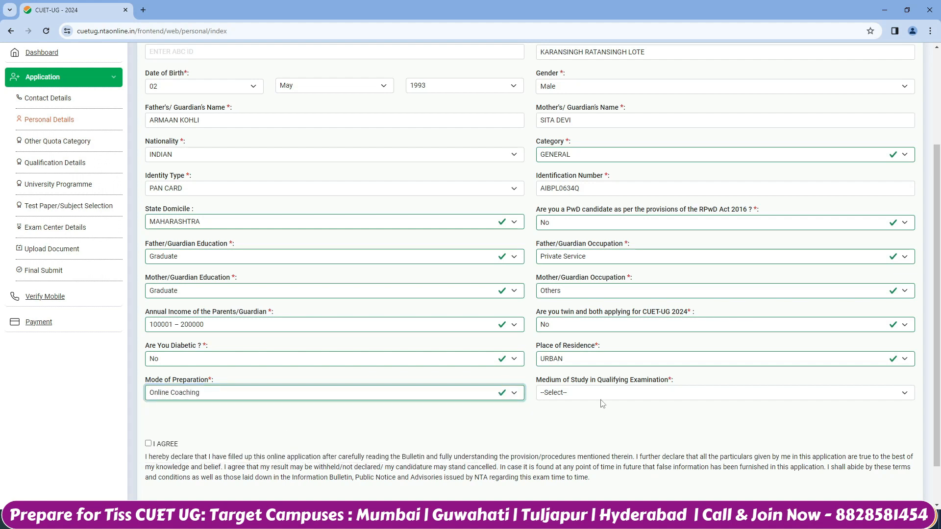
{"action": "left_click", "coordinate": [614, 396]}
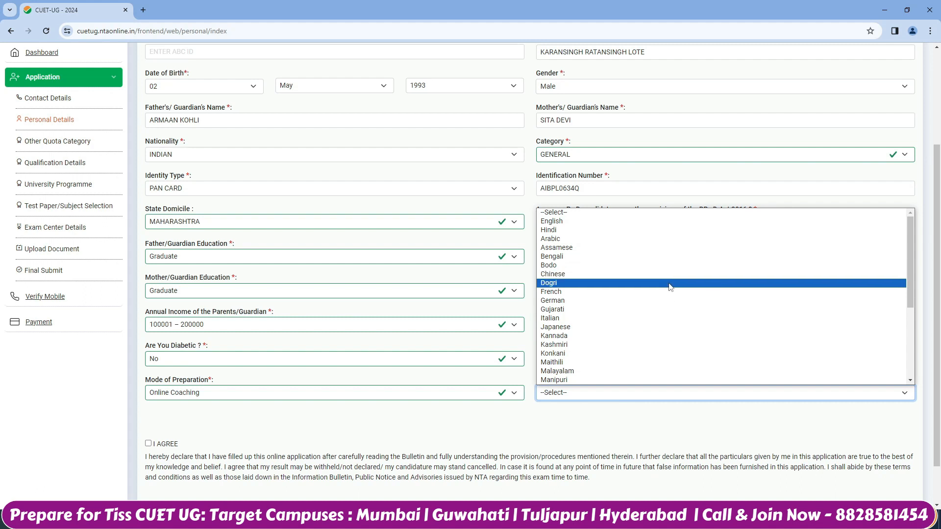
{"action": "left_click", "coordinate": [652, 224]}
{"action": "left_click", "coordinate": [808, 441]}
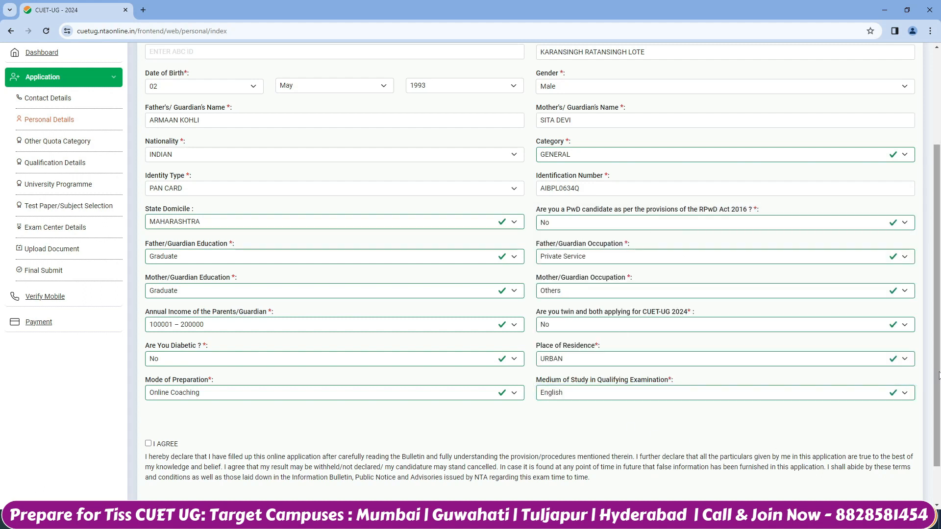
Agree to the Personal Details declaration, save the page and proceed to Other Quota & Category
{"action": "scroll", "coordinate": [490, 417], "scroll_direction": "down", "scroll_amount": 1}
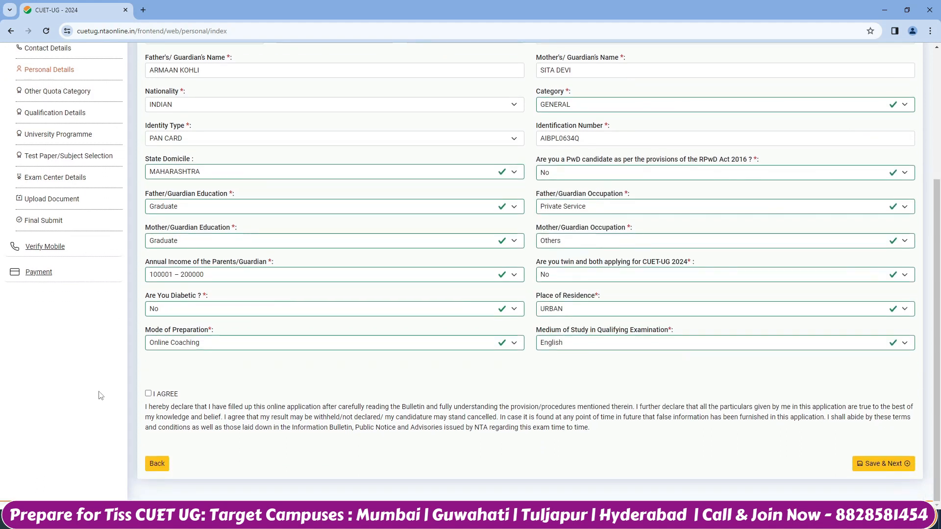
{"action": "left_click", "coordinate": [148, 393]}
{"action": "left_click", "coordinate": [882, 465]}
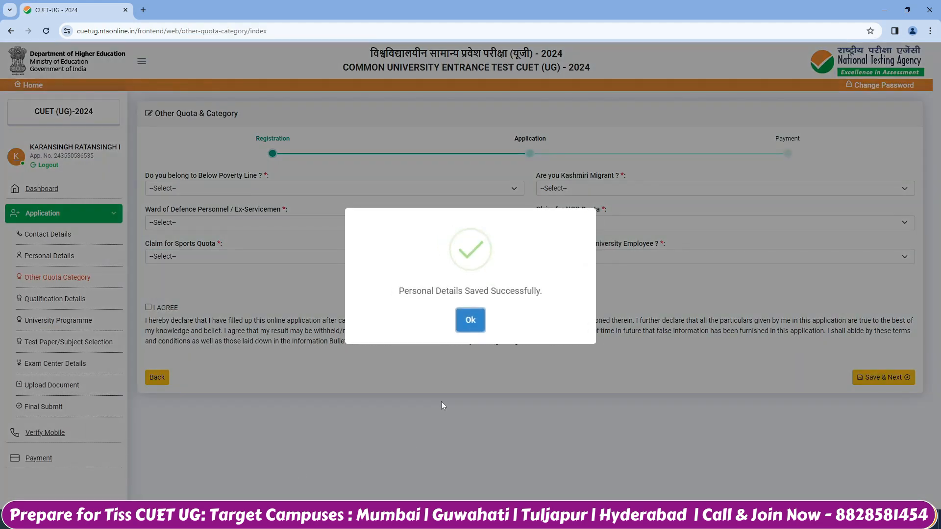
{"action": "left_click", "coordinate": [470, 319]}
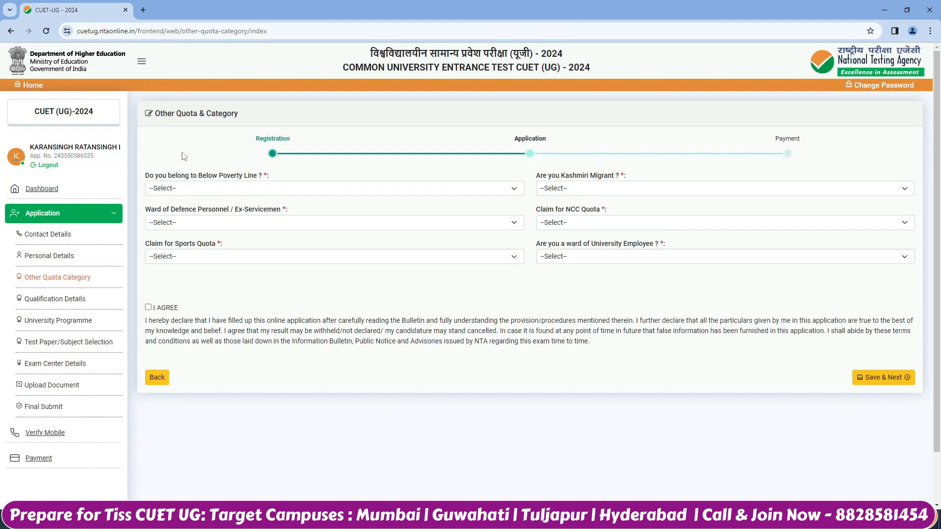
Answer No to the Below Poverty Line, Kashmiri Migrant and Ward of Defence Personnel / Ex-Servicemen questions
{"action": "left_click", "coordinate": [203, 189]}
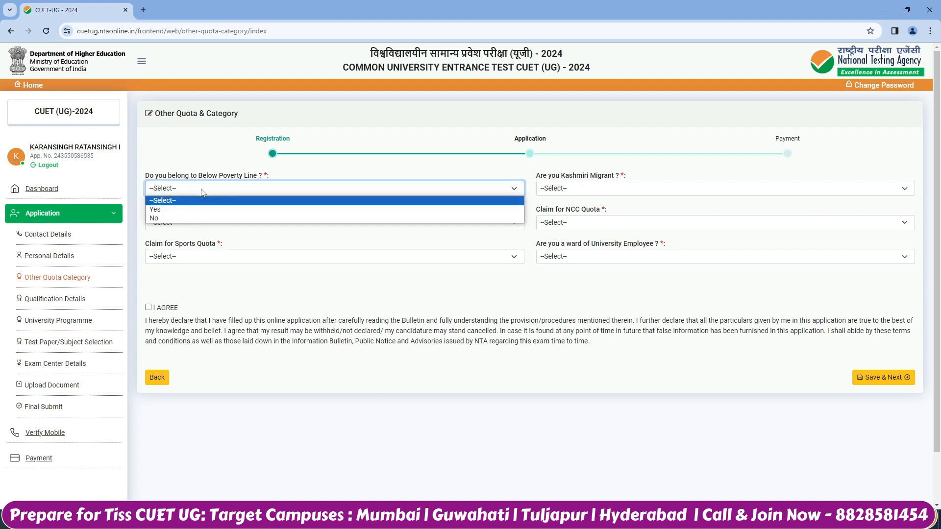
{"action": "left_click", "coordinate": [202, 218]}
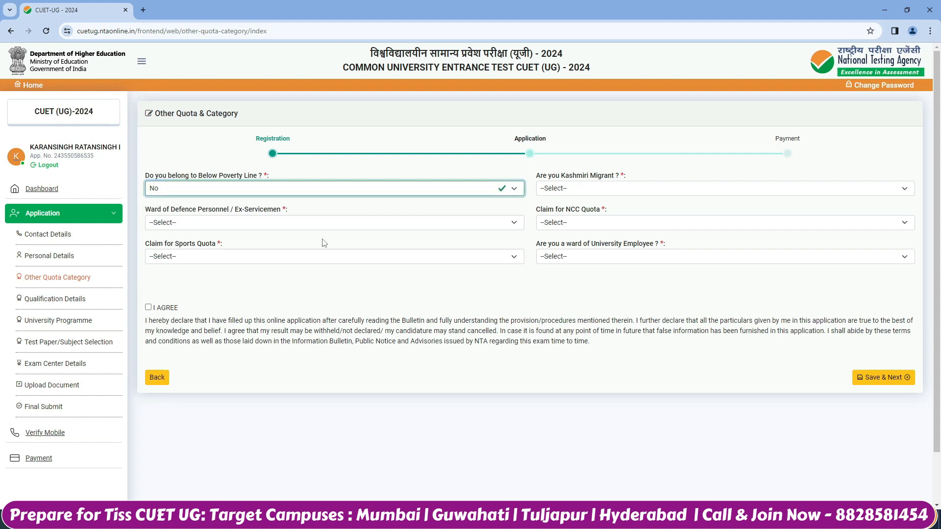
{"action": "left_click", "coordinate": [587, 189]}
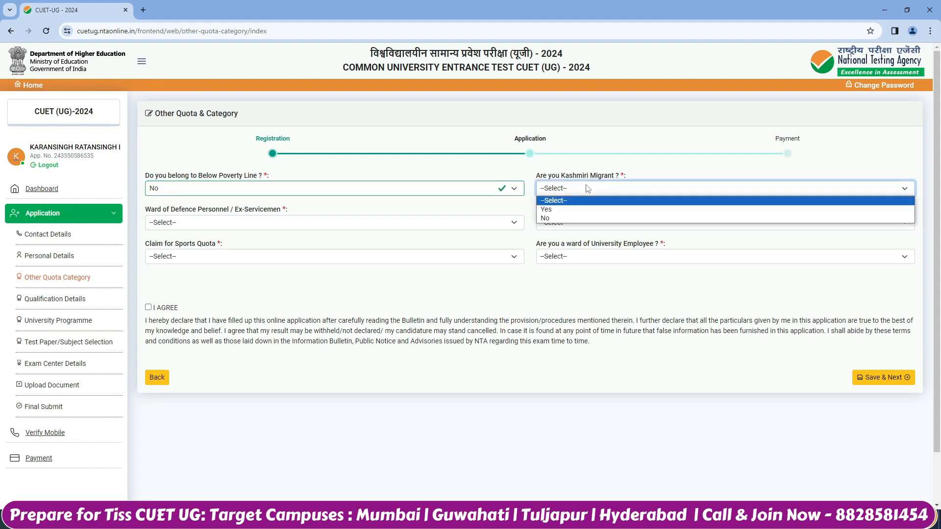
{"action": "left_click", "coordinate": [546, 218]}
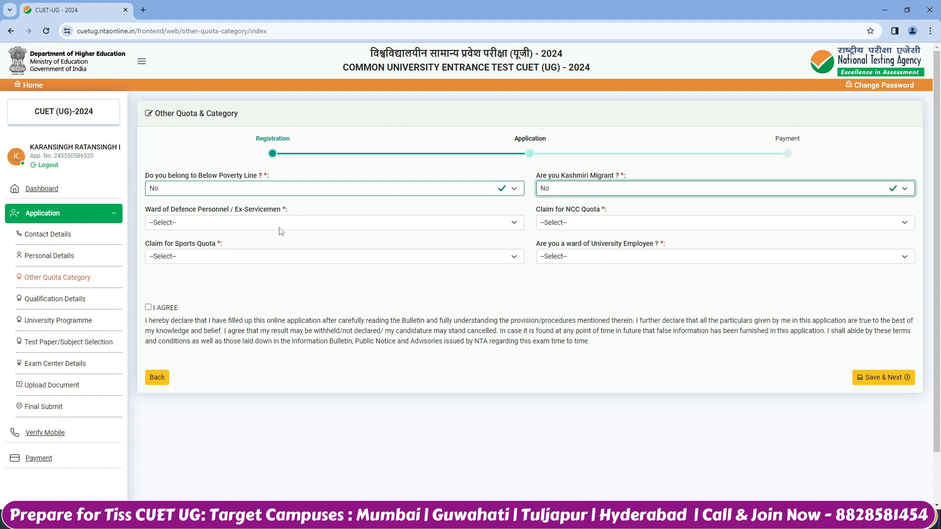
{"action": "left_click", "coordinate": [302, 223]}
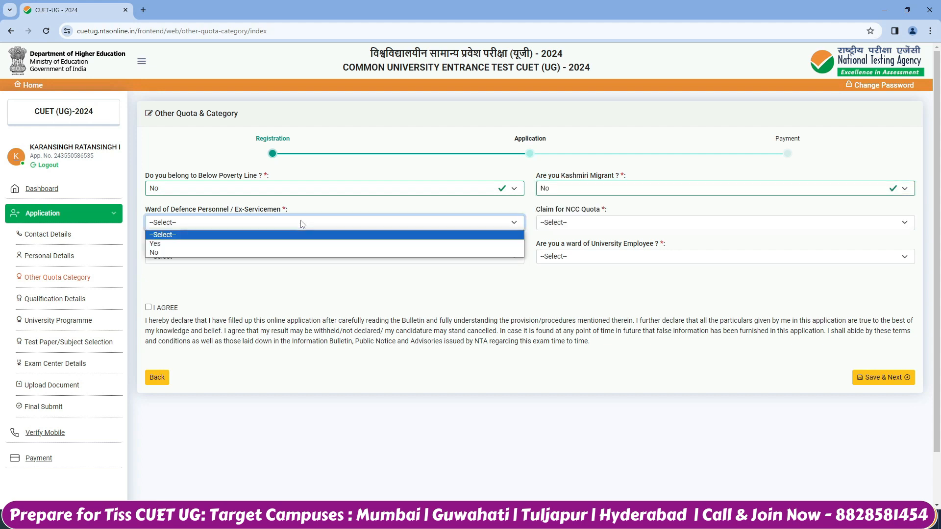
{"action": "left_click", "coordinate": [300, 252]}
Answer No to the NCC quota, sports quota and ward of University Employee questions
{"action": "left_click", "coordinate": [597, 226]}
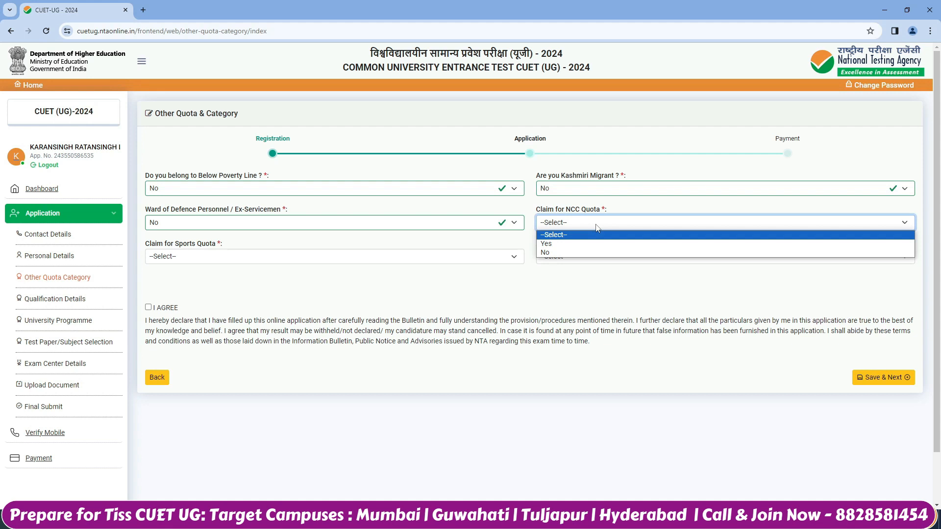
{"action": "left_click", "coordinate": [598, 244]}
{"action": "left_click", "coordinate": [601, 222]}
{"action": "left_click", "coordinate": [597, 253]}
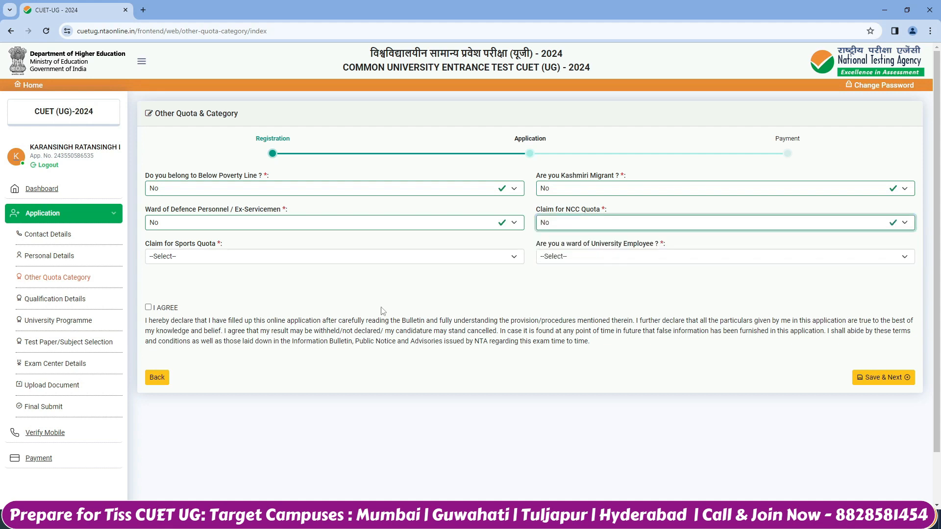
{"action": "left_click", "coordinate": [254, 260]}
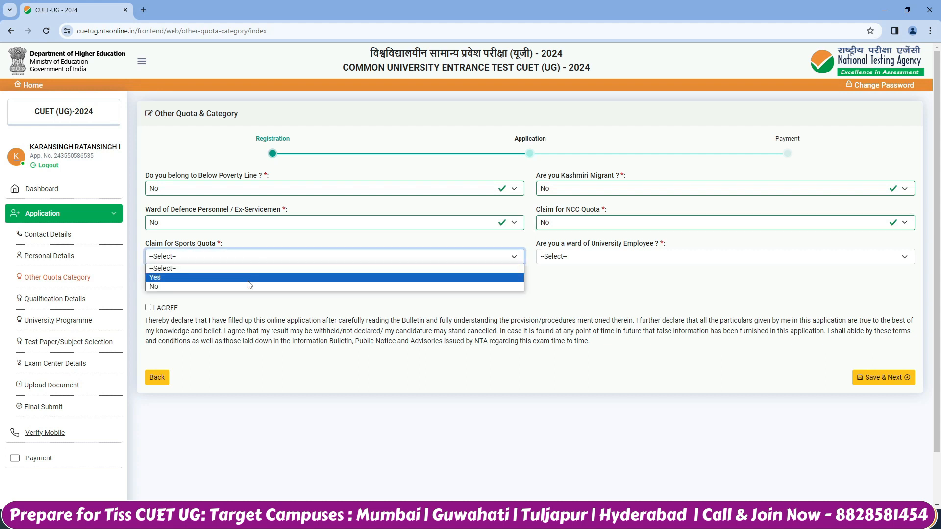
{"action": "left_click", "coordinate": [246, 284]}
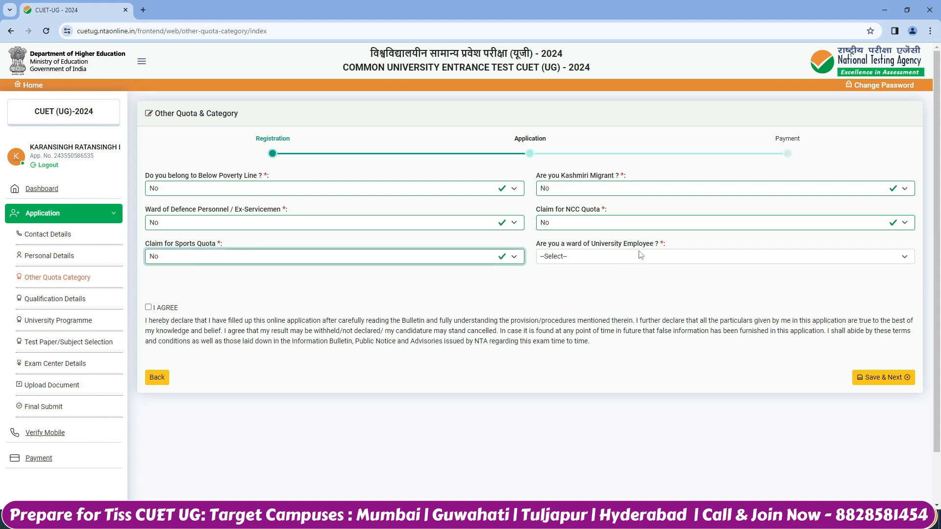
{"action": "left_click", "coordinate": [631, 264]}
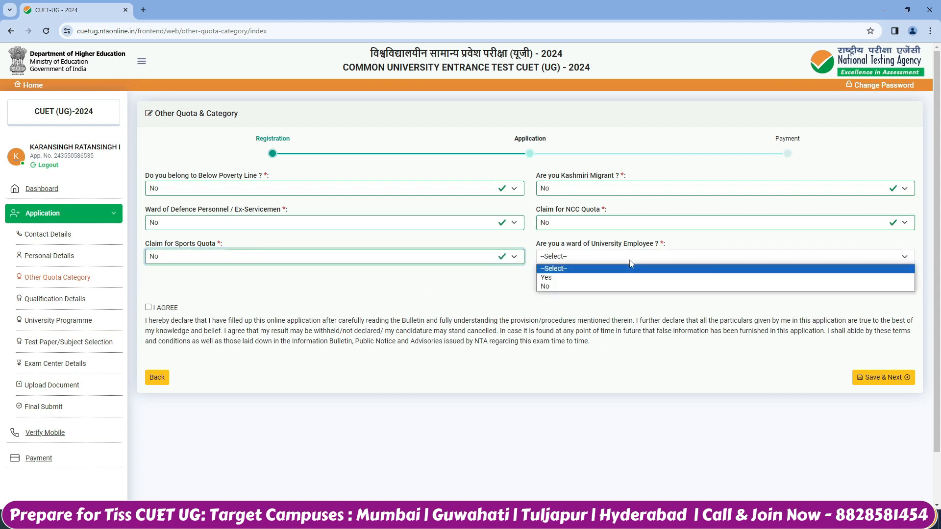
{"action": "left_click", "coordinate": [606, 293]}
{"action": "left_click", "coordinate": [519, 294]}
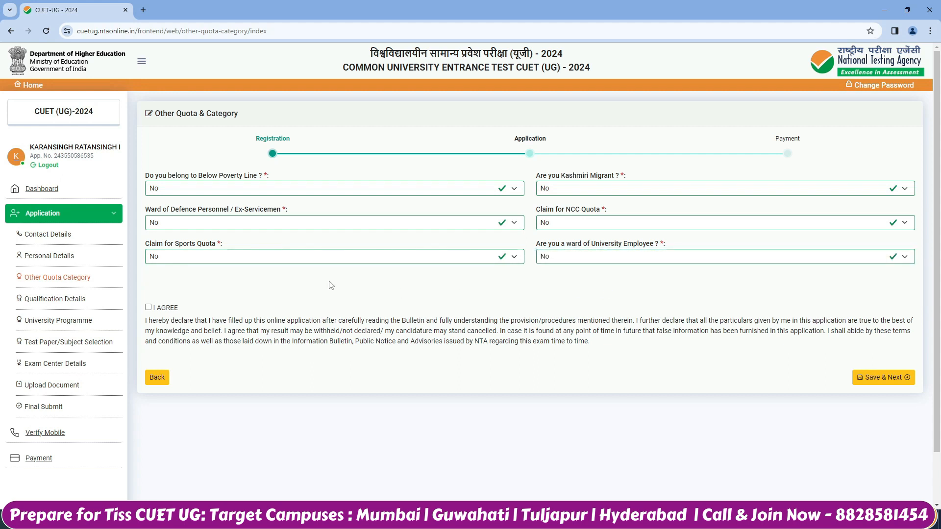
Agree to the Other Quota & Category declaration, save the page and proceed to Qualification Details
{"action": "left_click", "coordinate": [148, 307]}
{"action": "left_click", "coordinate": [877, 377]}
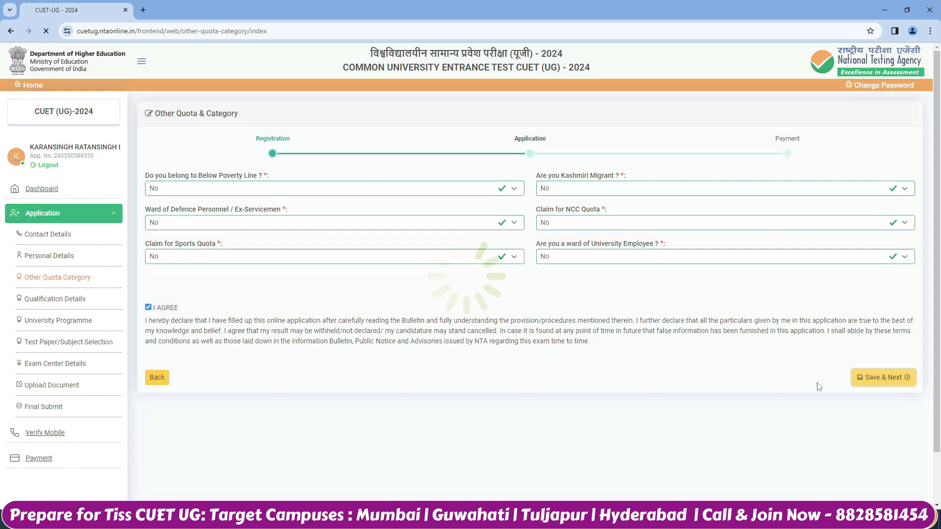
{"action": "left_click", "coordinate": [484, 326]}
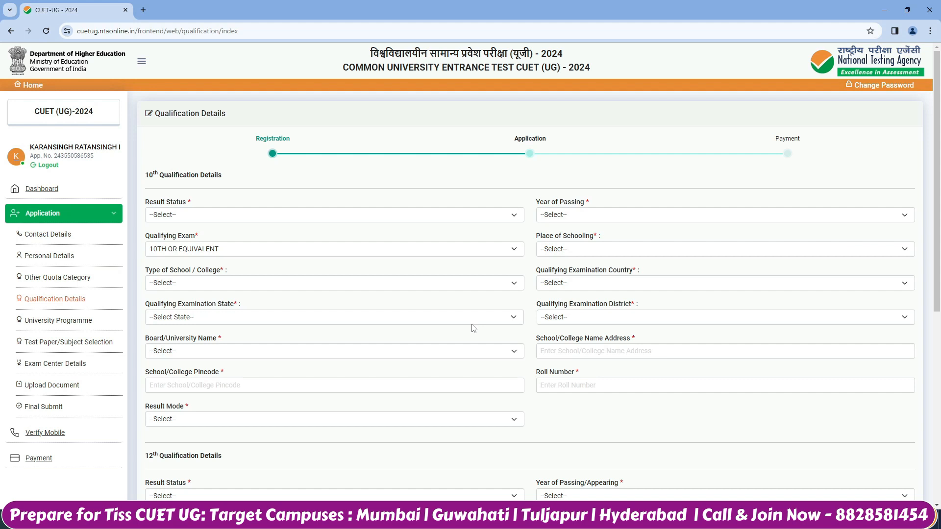
In the 10th Qualification Details, set the result status to Passed and the year of passing to 2008
{"action": "left_click", "coordinate": [322, 216]}
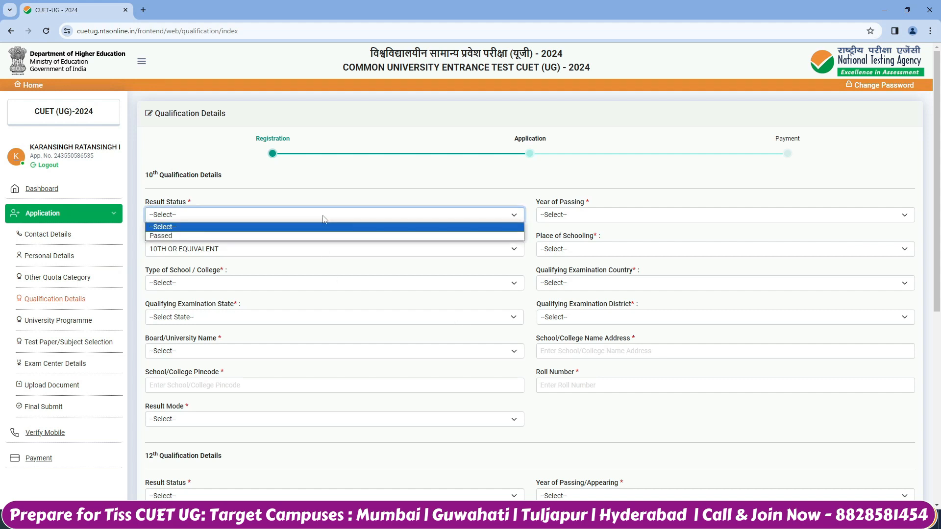
{"action": "left_click", "coordinate": [319, 236]}
{"action": "left_click", "coordinate": [619, 214]}
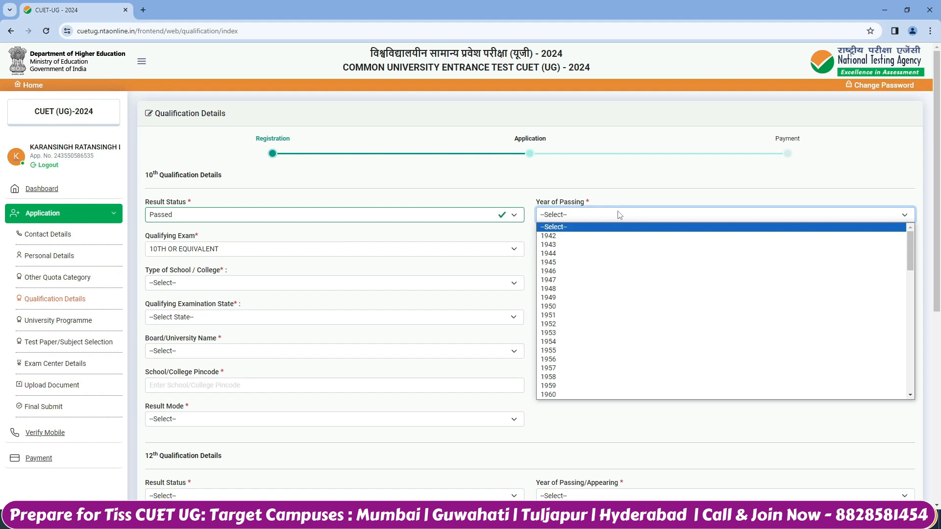
{"action": "type", "text": "2"}
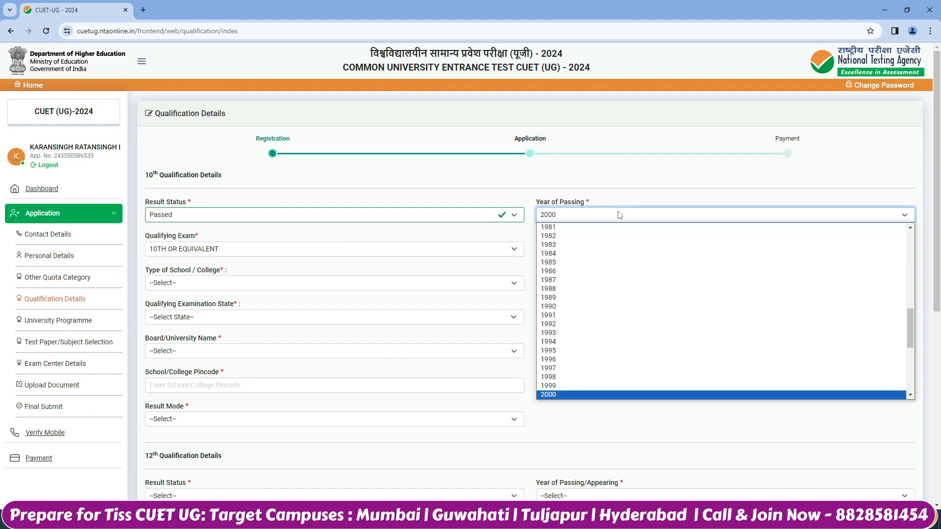
{"action": "type", "text": "008"}
{"action": "left_click", "coordinate": [609, 393]}
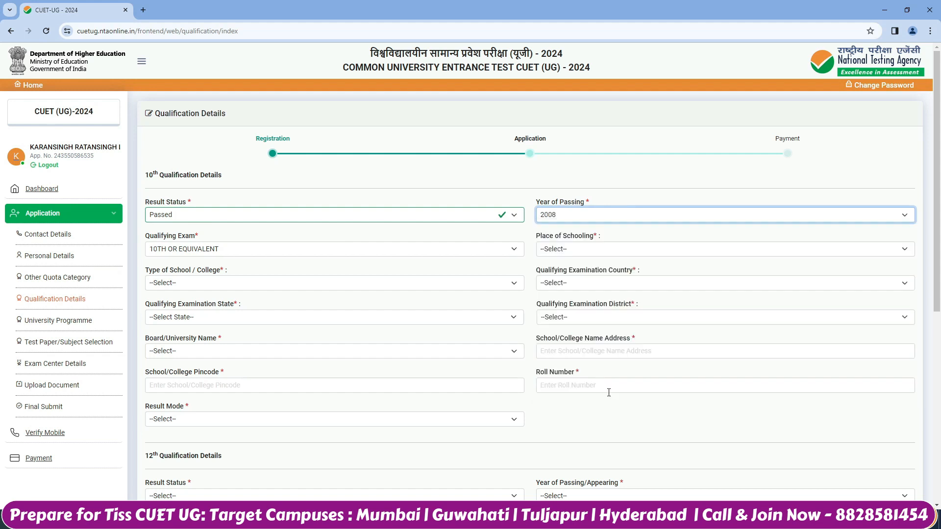
Set the 10th place of schooling to Urban and the type of school to Private Unaided
{"action": "left_click", "coordinate": [598, 250]}
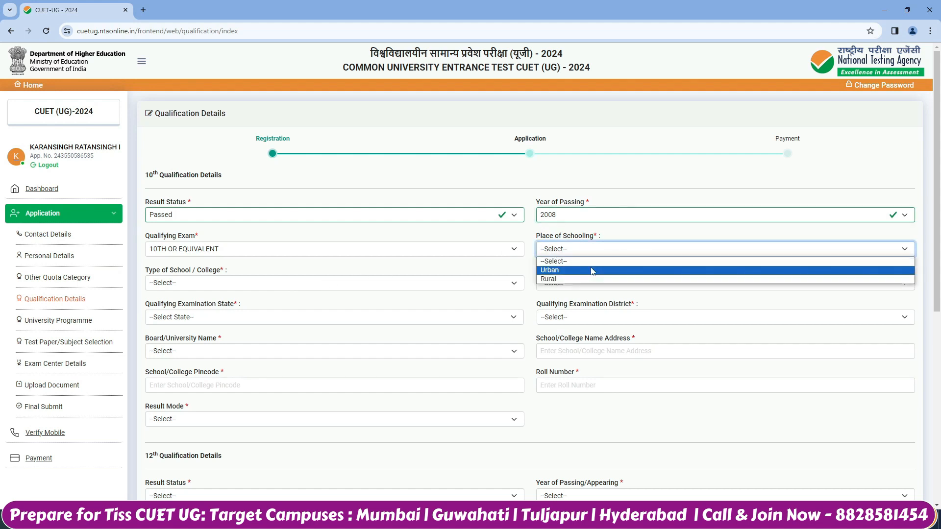
{"action": "left_click", "coordinate": [593, 270]}
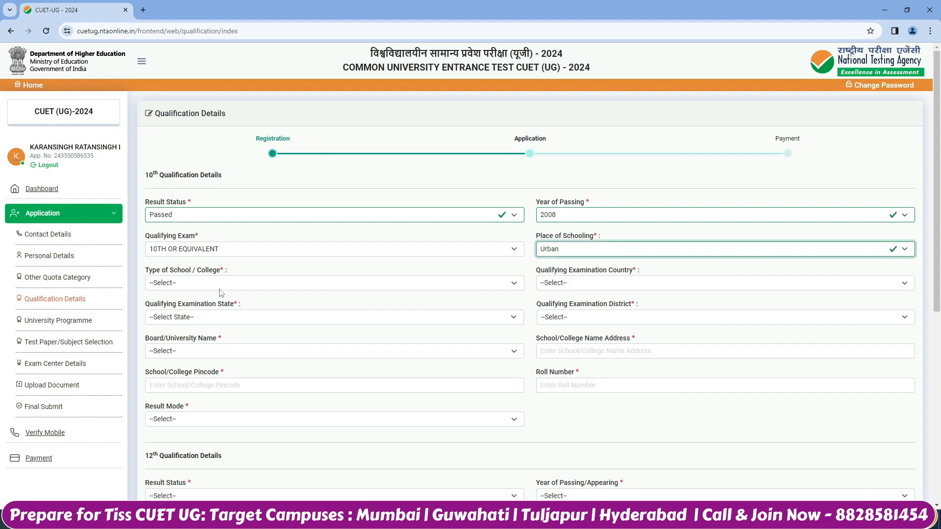
{"action": "left_click", "coordinate": [233, 285]}
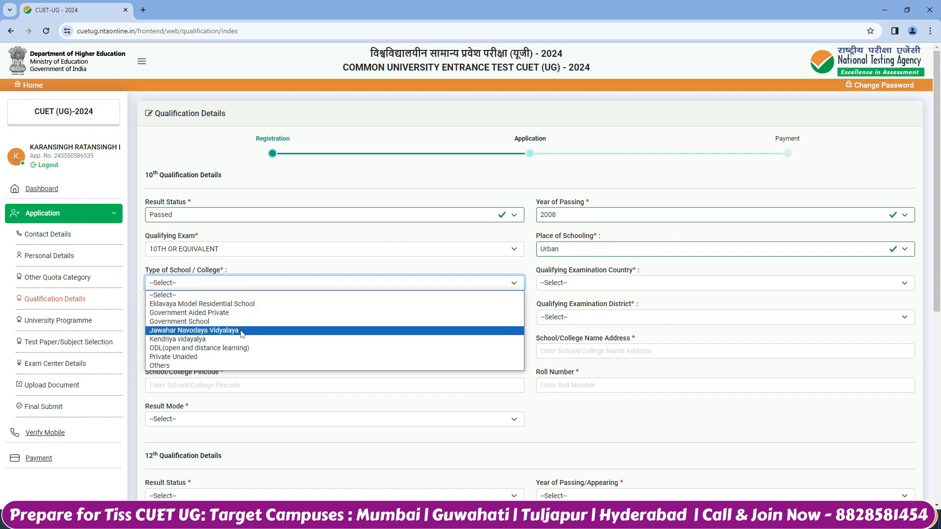
{"action": "left_click", "coordinate": [246, 357]}
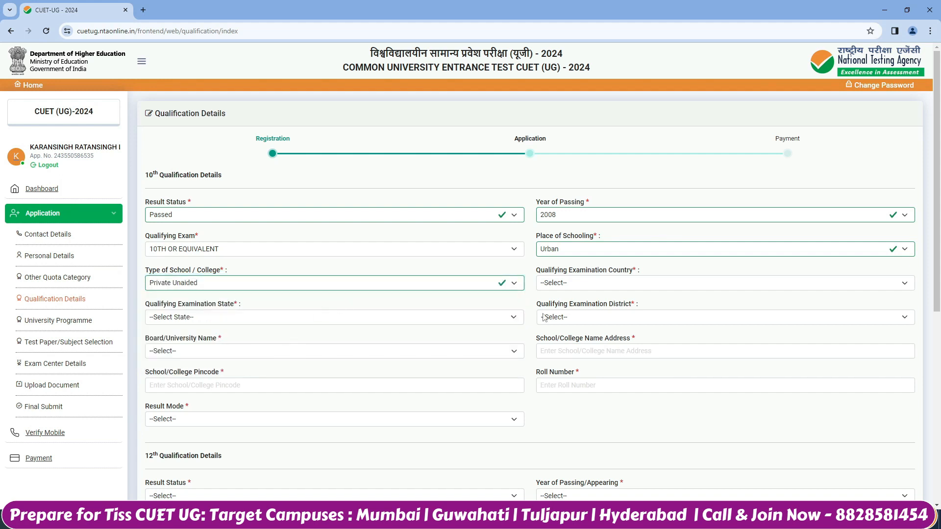
Set the 10th qualifying examination's country to INDIA, its state to MAHARASHTRA and its district to Palghar
{"action": "left_click", "coordinate": [620, 287]}
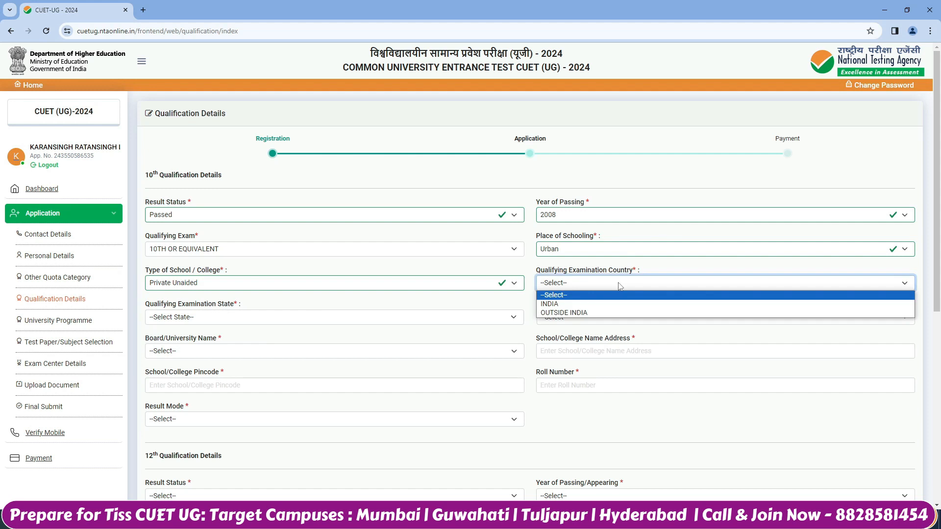
{"action": "left_click", "coordinate": [619, 303]}
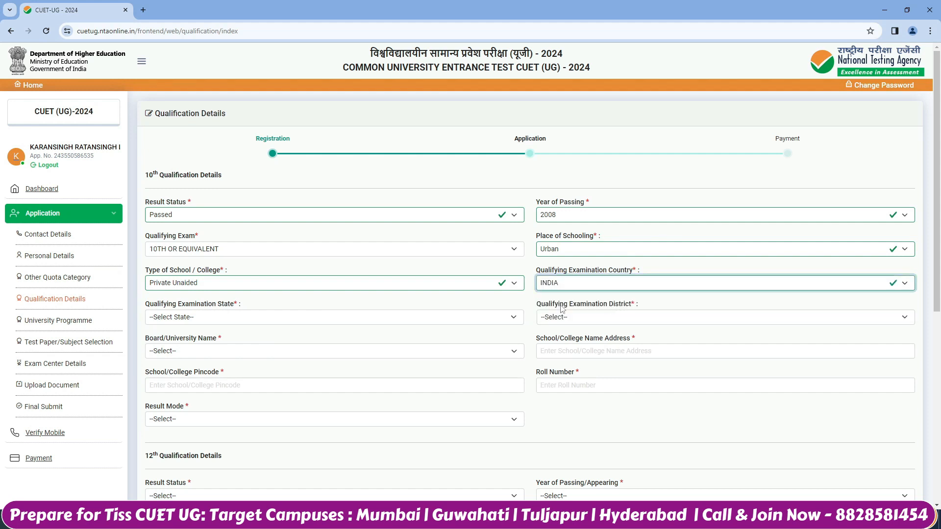
{"action": "left_click", "coordinate": [259, 319]}
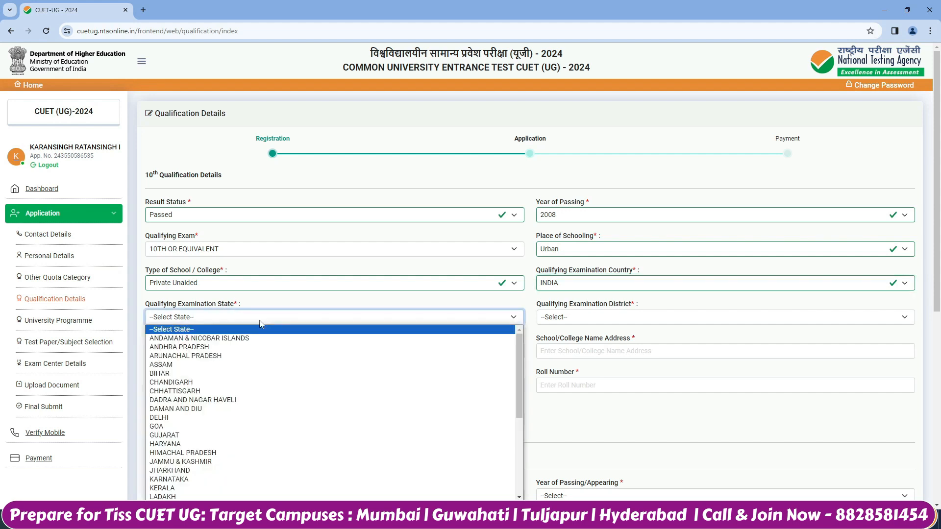
{"action": "key", "text": "m"}
{"action": "key", "text": "m"}
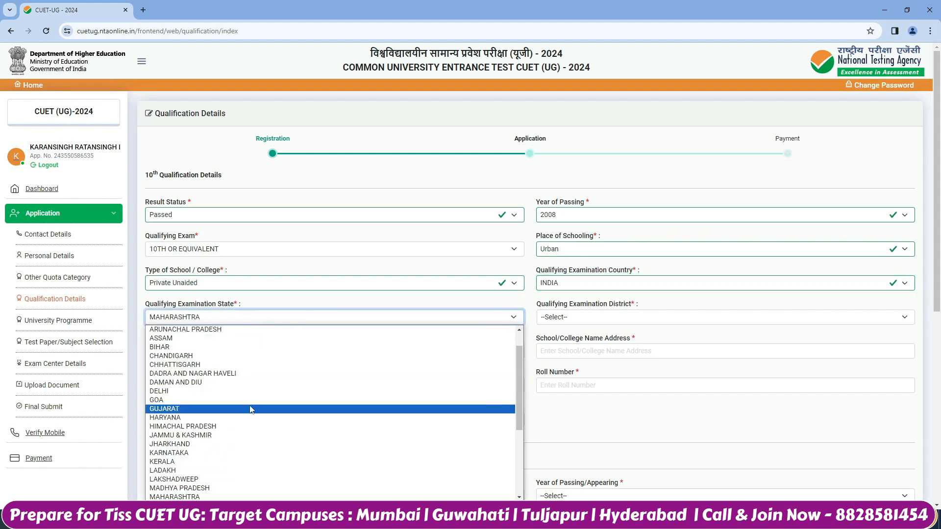
{"action": "key", "text": "Return"}
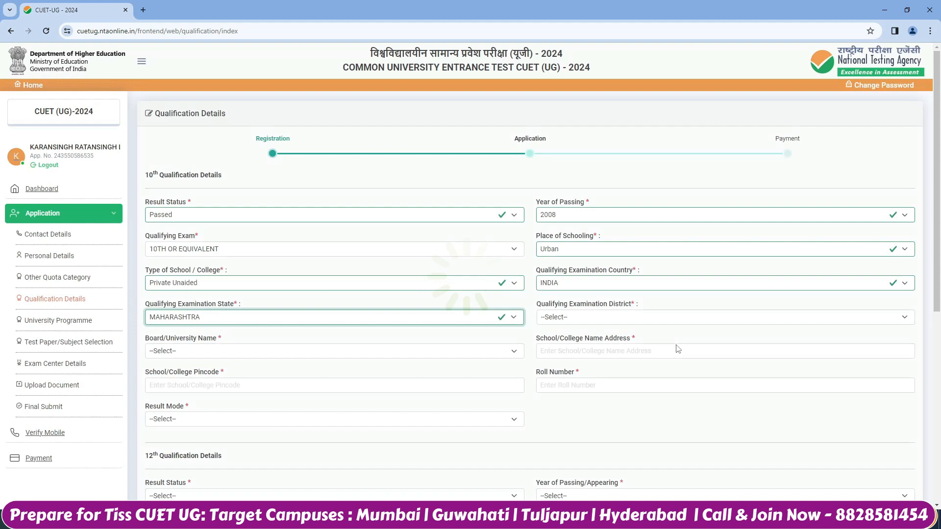
{"action": "left_click", "coordinate": [660, 322]}
{"action": "key", "text": "p"}
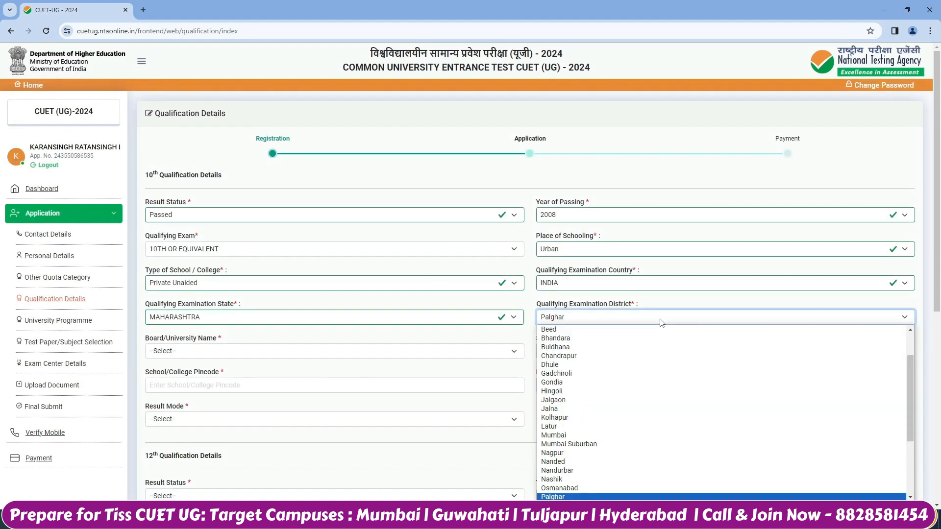
{"action": "key", "text": "Return"}
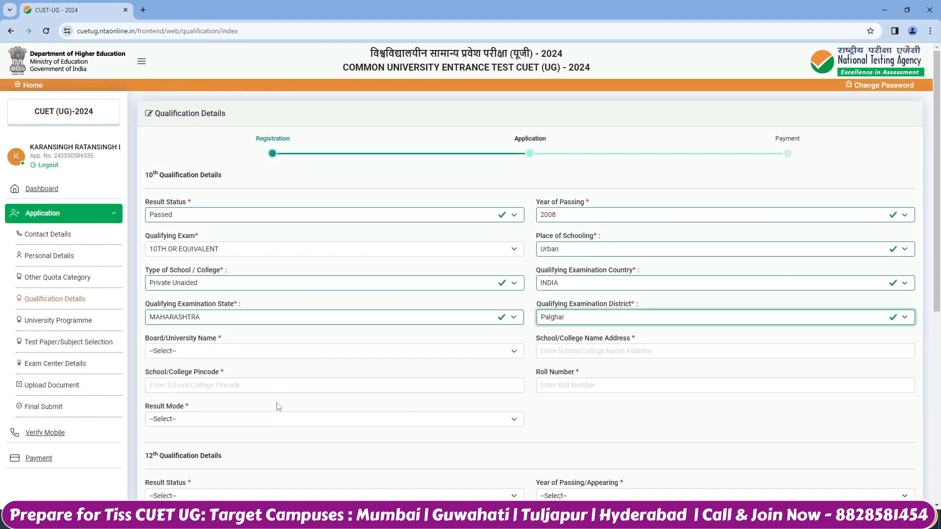
Set the 10th board name to MAHARASHTRA STATE BOARD OF SEC. & HR. SECONDARY EDUCATION
{"action": "left_click", "coordinate": [302, 351]}
{"action": "type", "text": "ma"}
{"action": "left_click_drag", "start_coordinate": [522, 245], "coordinate": [522, 264]}
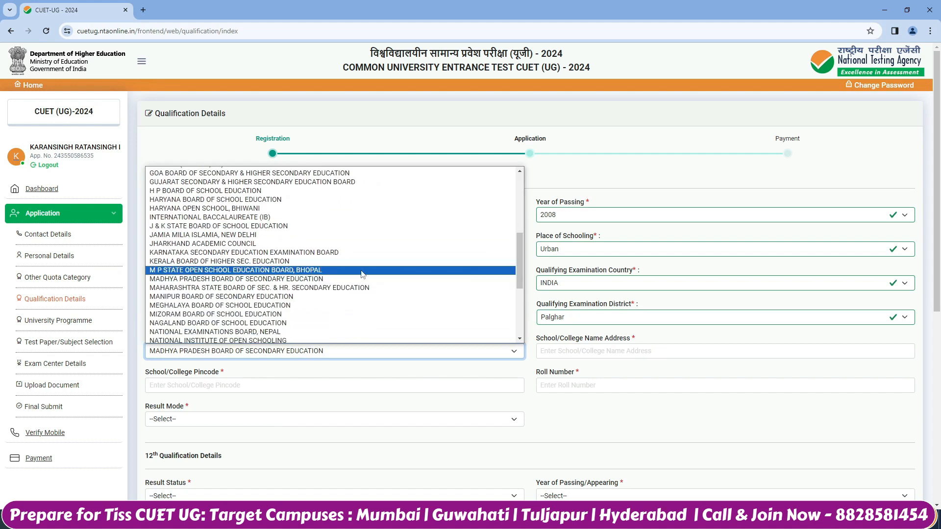
{"action": "left_click", "coordinate": [325, 291]}
Enter the 10th school's name and address, its pincode and the candidate's roll number
{"action": "left_click", "coordinate": [676, 352]}
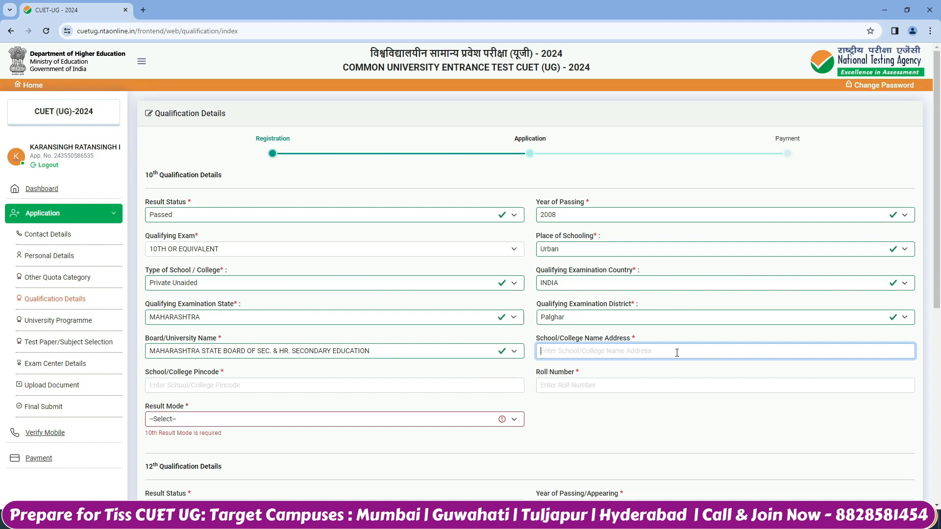
{"action": "type", "text": "chandni chowk, vasai"}
{"action": "left_click", "coordinate": [206, 385]}
{"action": "type", "text": "401209"}
{"action": "left_click", "coordinate": [615, 386]}
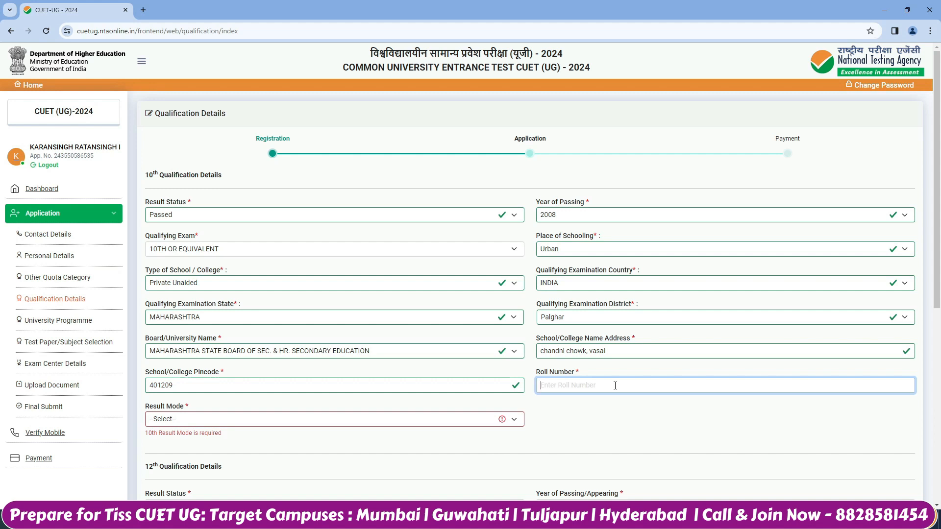
Set the 10th result mode to Percentage, with 600 total marks and 400 obtained marks
{"action": "left_click", "coordinate": [246, 424]}
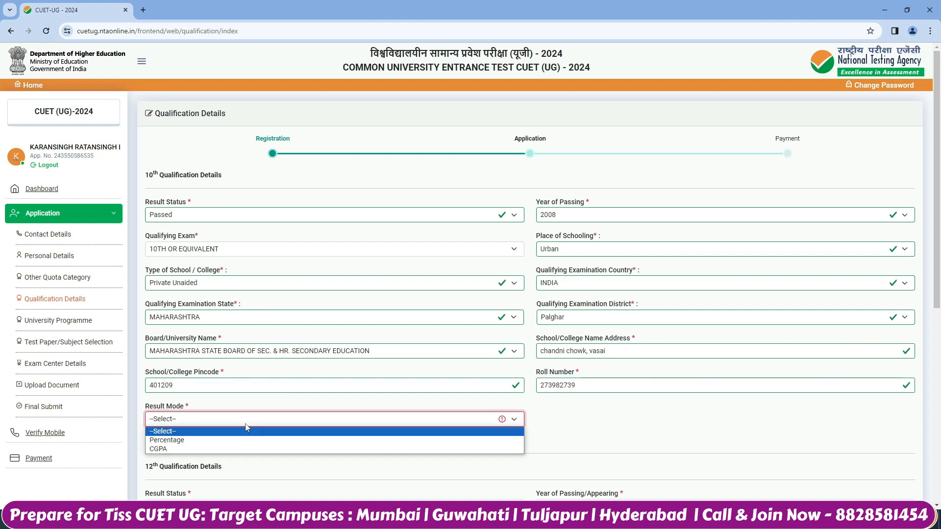
{"action": "left_click", "coordinate": [246, 440]}
{"action": "scroll", "coordinate": [246, 440], "scroll_direction": "down", "scroll_amount": 3}
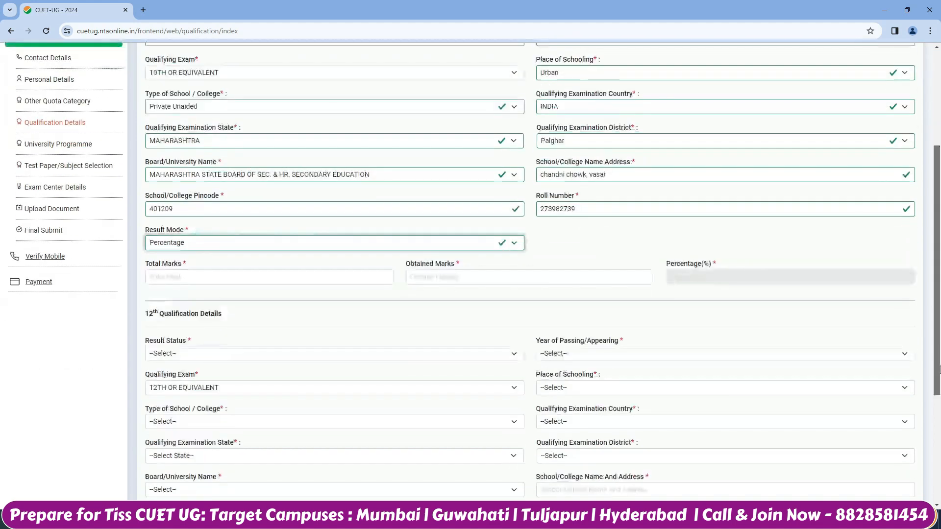
{"action": "left_click", "coordinate": [238, 277]}
{"action": "type", "text": "400"}
{"action": "left_click_drag", "start_coordinate": [197, 276], "coordinate": [140, 270]}
{"action": "type", "text": "600"}
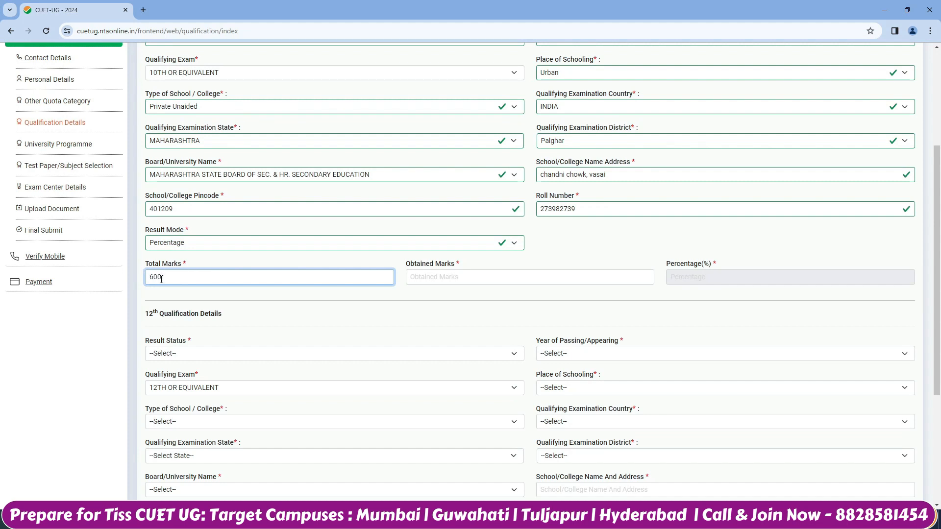
{"action": "left_click", "coordinate": [501, 275]}
{"action": "left_click", "coordinate": [497, 275]}
{"action": "type", "text": "400"}
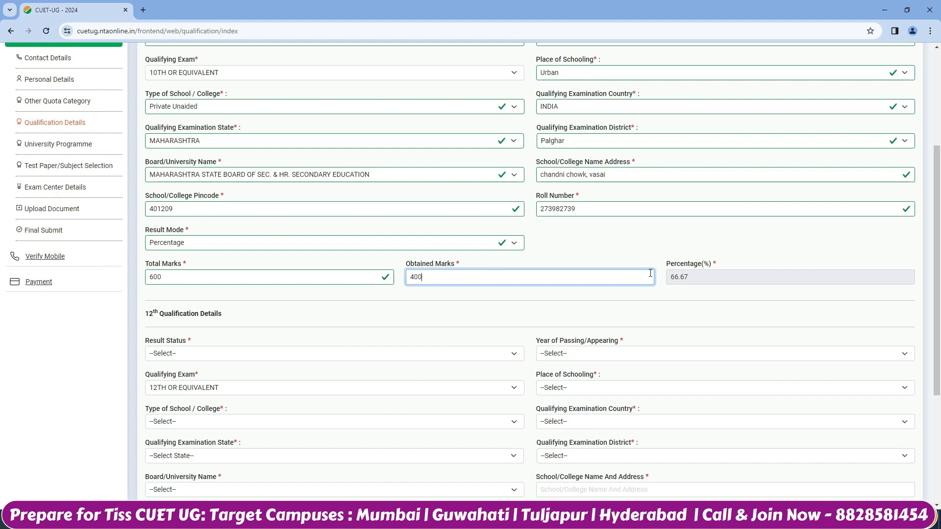
{"action": "left_click", "coordinate": [688, 251]}
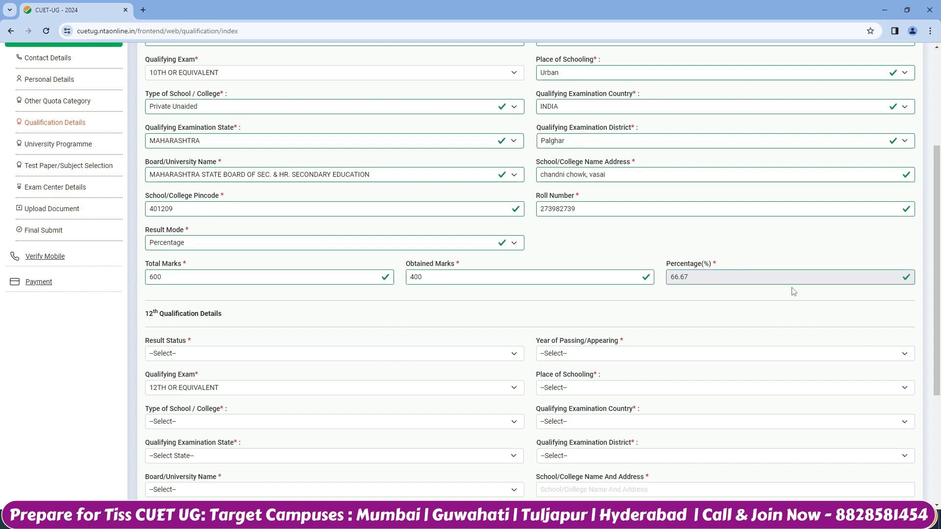
In the 12th Qualification Details, set the result status to Passed and the year of passing to 2010
{"action": "left_click_drag", "start_coordinate": [935, 306], "coordinate": [940, 385]}
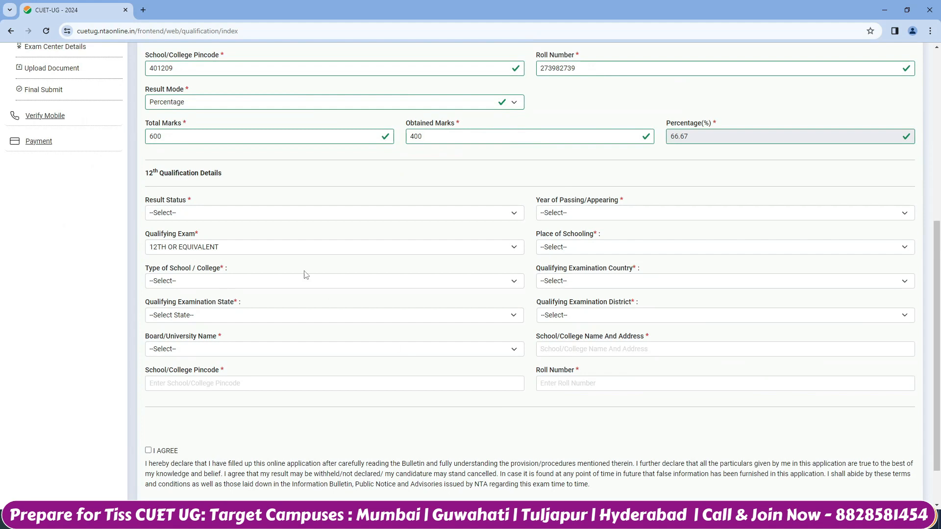
{"action": "left_click", "coordinate": [286, 213]}
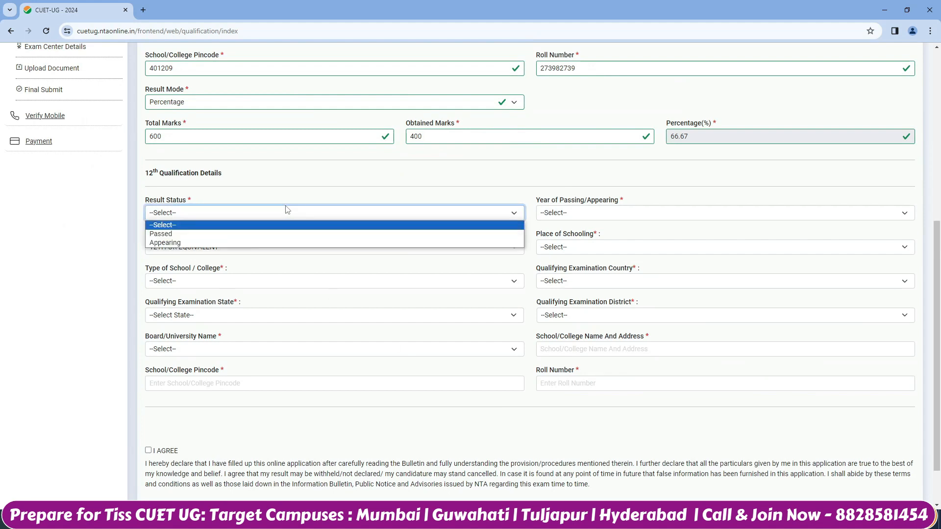
{"action": "left_click", "coordinate": [271, 233]}
{"action": "left_click", "coordinate": [647, 213]}
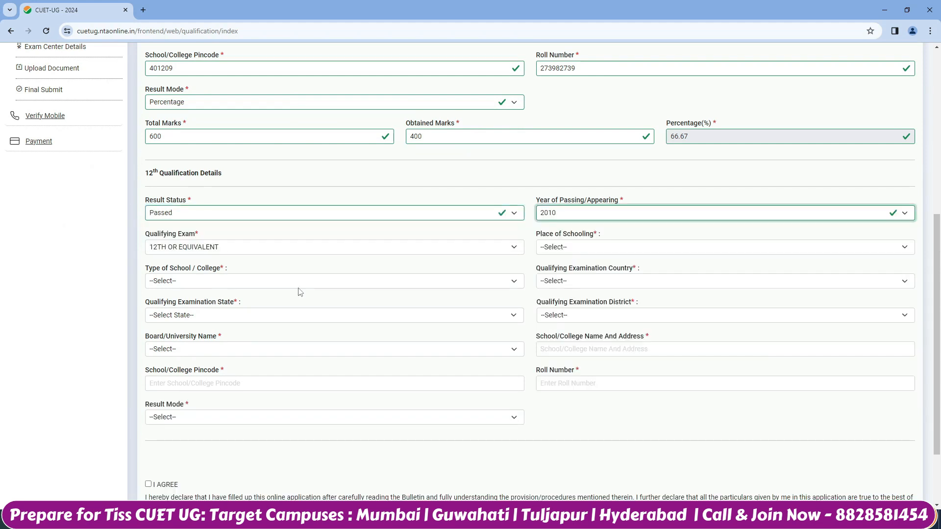
Set the 12th type of school to Private Unaided and the place of schooling to Urban
{"action": "left_click", "coordinate": [298, 287]}
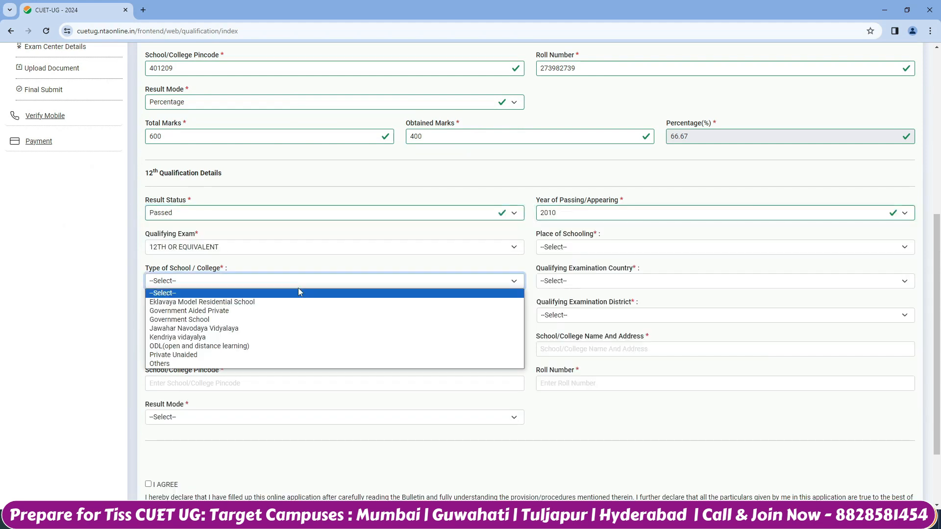
{"action": "left_click", "coordinate": [252, 356]}
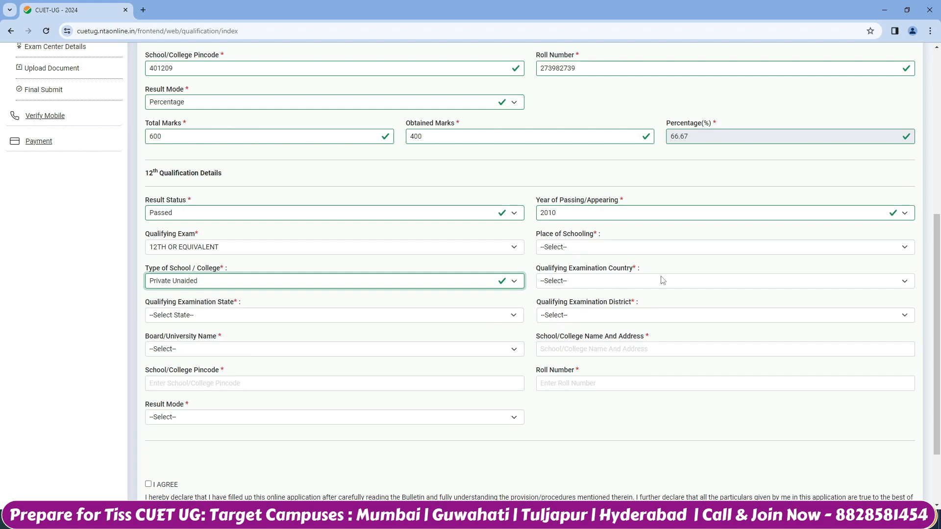
{"action": "left_click", "coordinate": [655, 246]}
{"action": "left_click", "coordinate": [636, 284]}
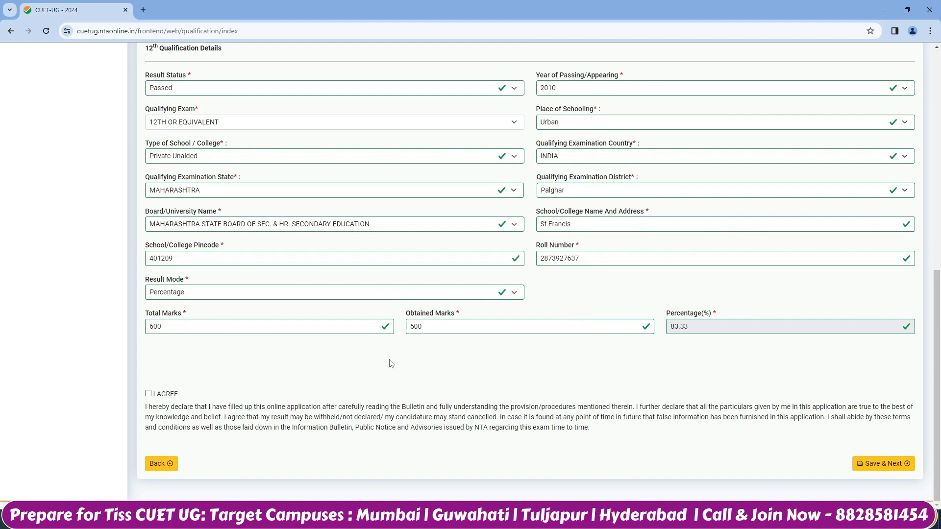
Agree to the Qualification Details declaration, save the page and proceed to University / Programme Selection
{"action": "left_click", "coordinate": [148, 393]}
{"action": "left_click", "coordinate": [901, 464]}
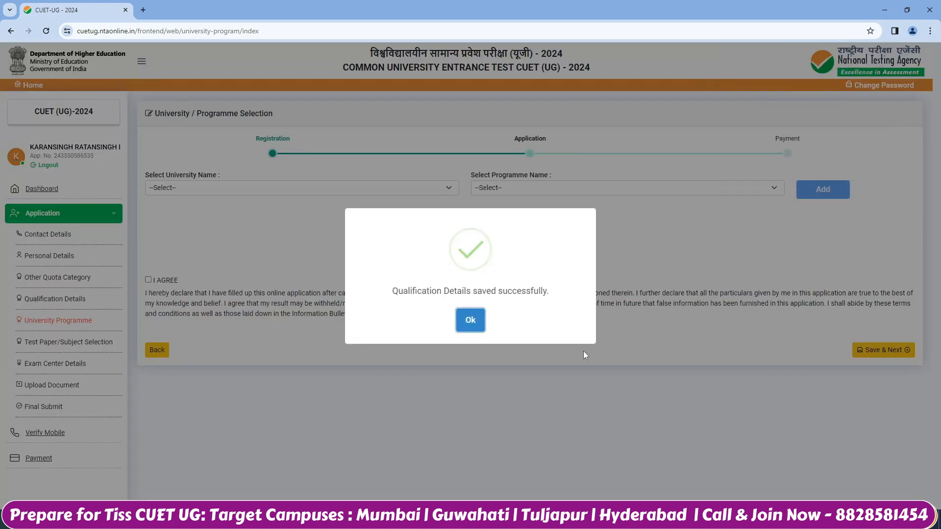
{"action": "left_click", "coordinate": [471, 320]}
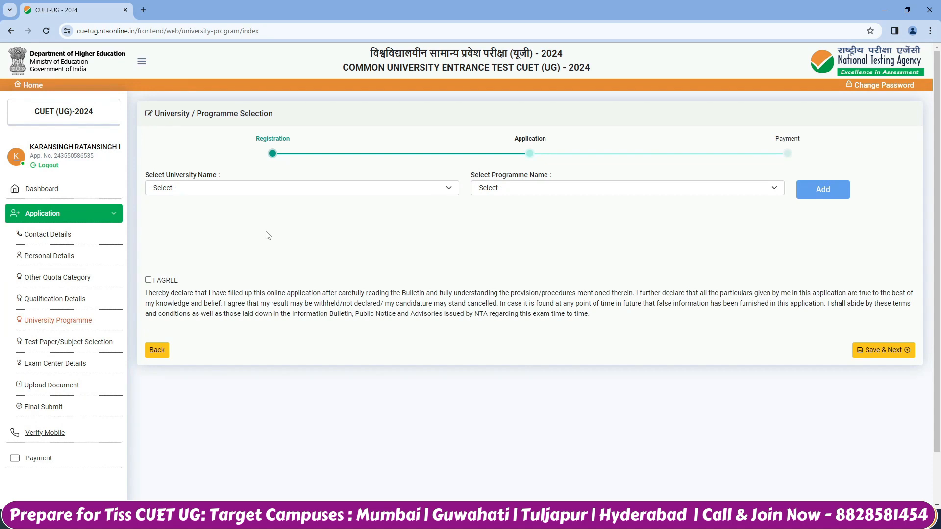
Add the programme BA in Social Sciences- Guwahati Campus (Four Years) at TATA INSTITUTE OF SOCIAL SCIENCES (TISS)
{"action": "left_click", "coordinate": [258, 190]}
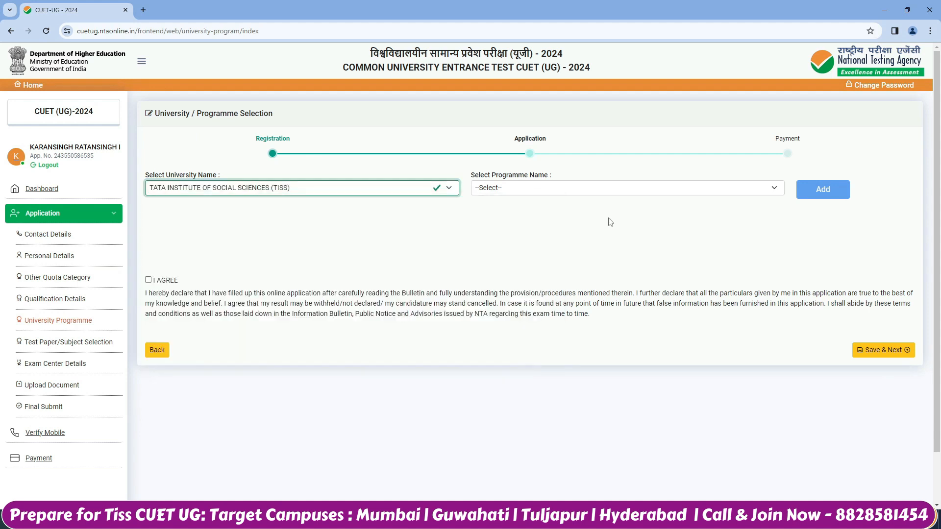
{"action": "left_click", "coordinate": [608, 220]}
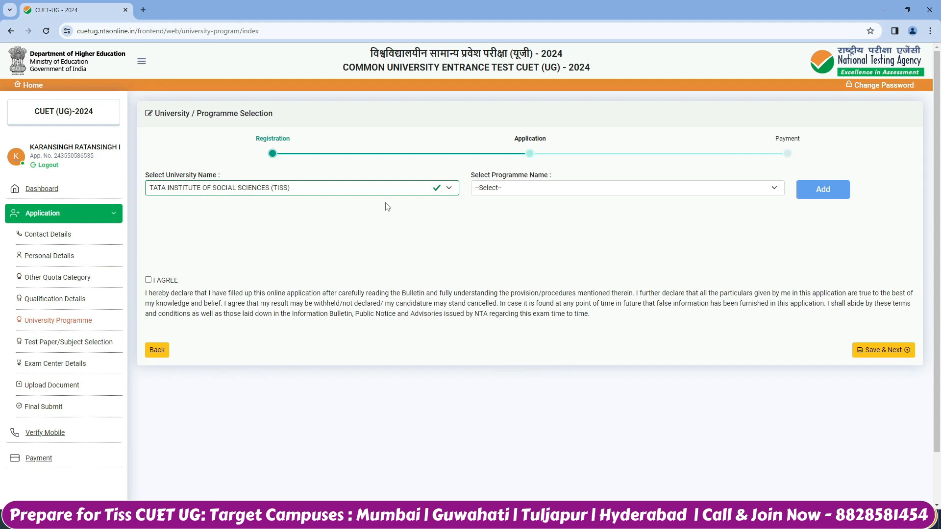
{"action": "left_click", "coordinate": [707, 193]}
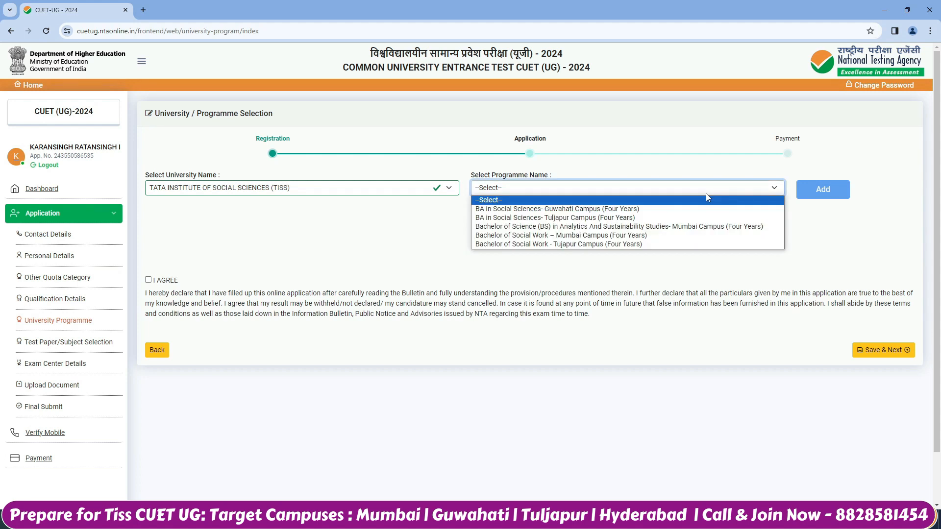
{"action": "left_click", "coordinate": [703, 209]}
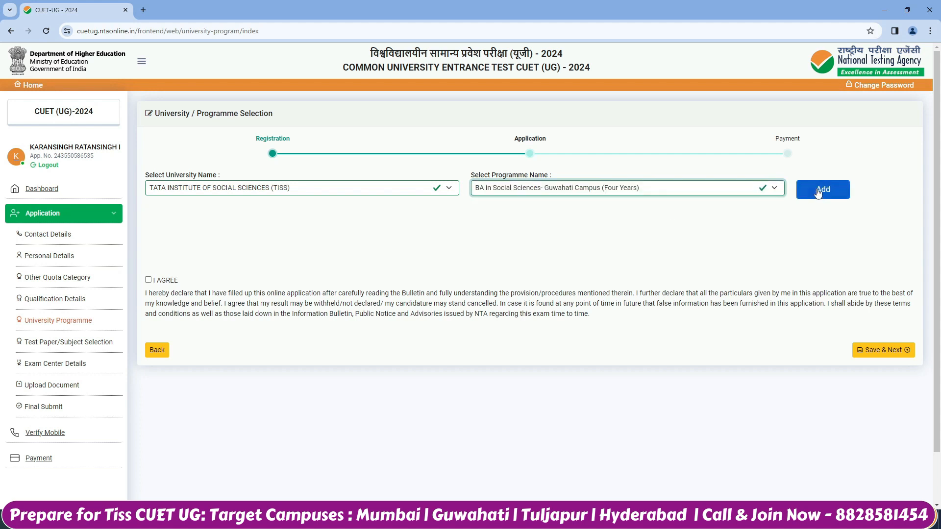
{"action": "left_click", "coordinate": [821, 190]}
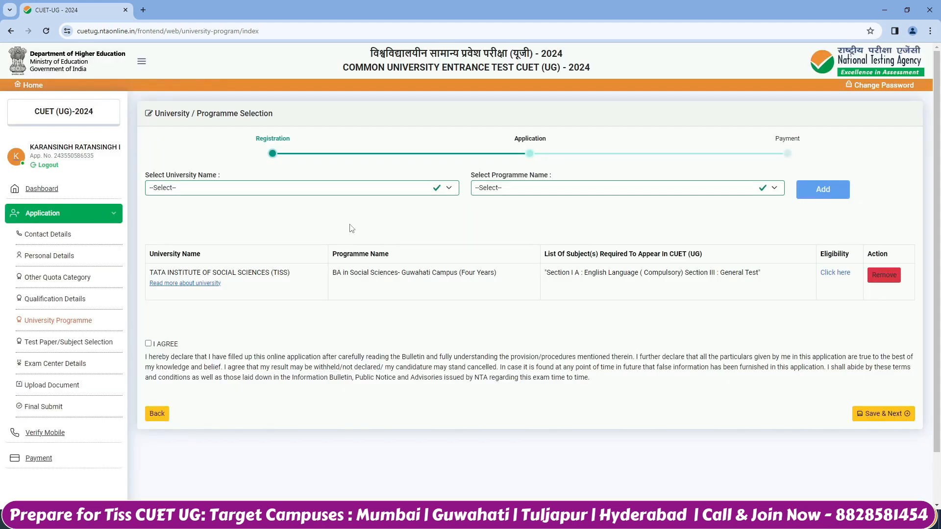
Add the B.A. LL.B programme at BANARAS HINDU UNIVERSITY to the university selection
{"action": "left_click", "coordinate": [449, 189]}
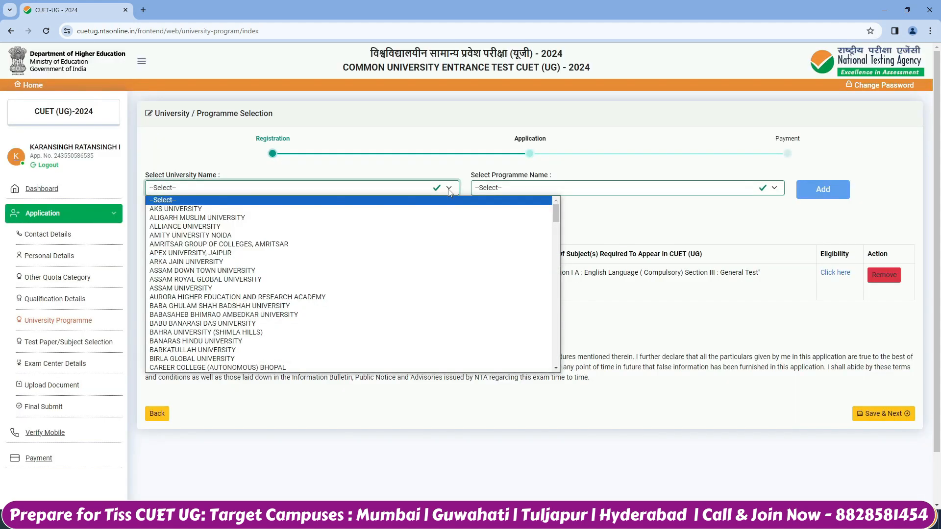
{"action": "key", "text": "b"}
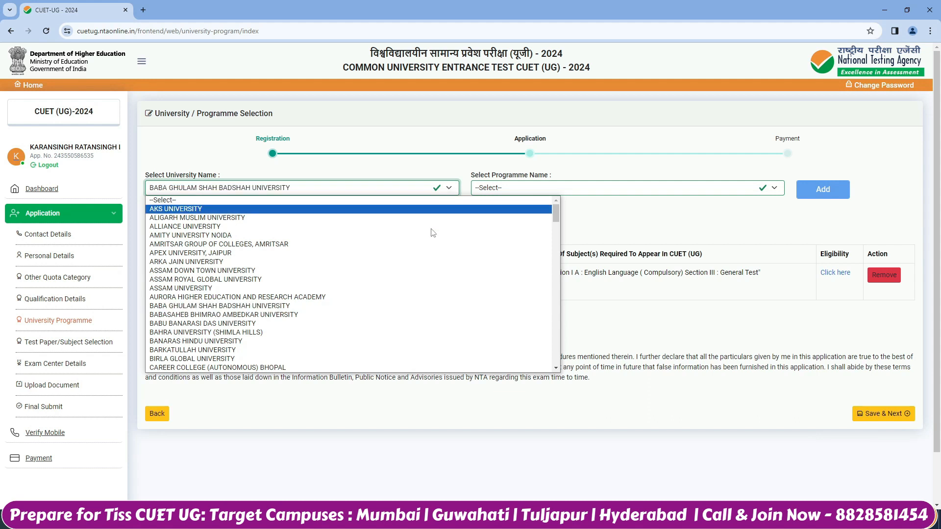
{"action": "left_click", "coordinate": [312, 341]}
{"action": "left_click", "coordinate": [653, 190]}
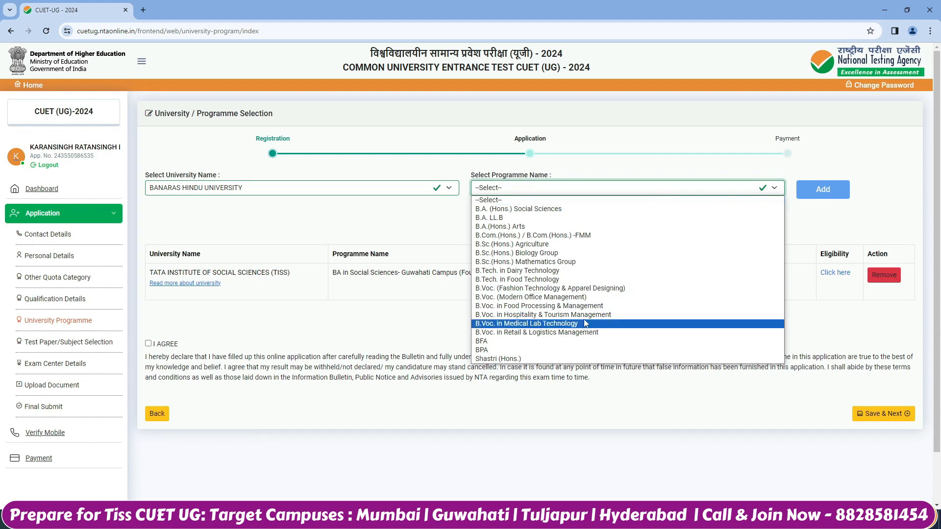
{"action": "left_click", "coordinate": [602, 217]}
{"action": "left_click", "coordinate": [826, 191]}
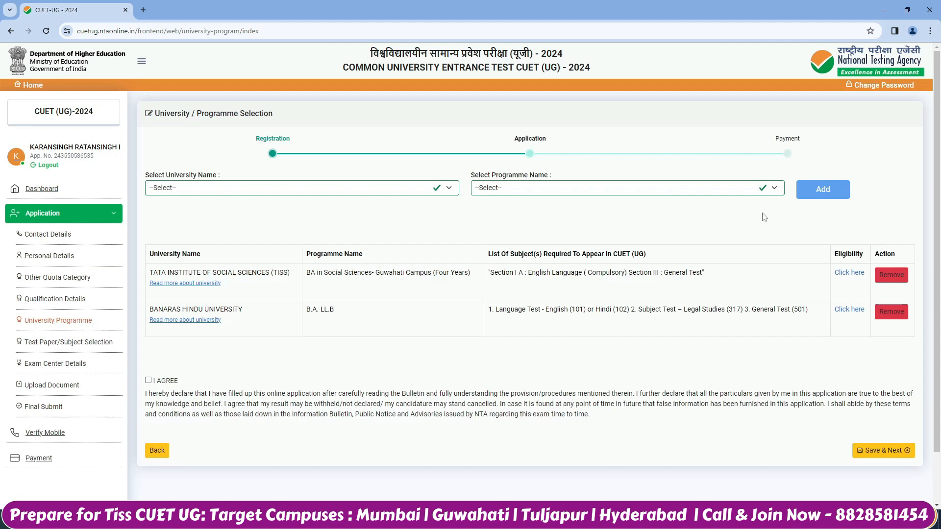
Add the B.A.( Hons) History programme at JAMIA MILLIA ISLAMIA to the university selection
{"action": "left_click", "coordinate": [450, 190]}
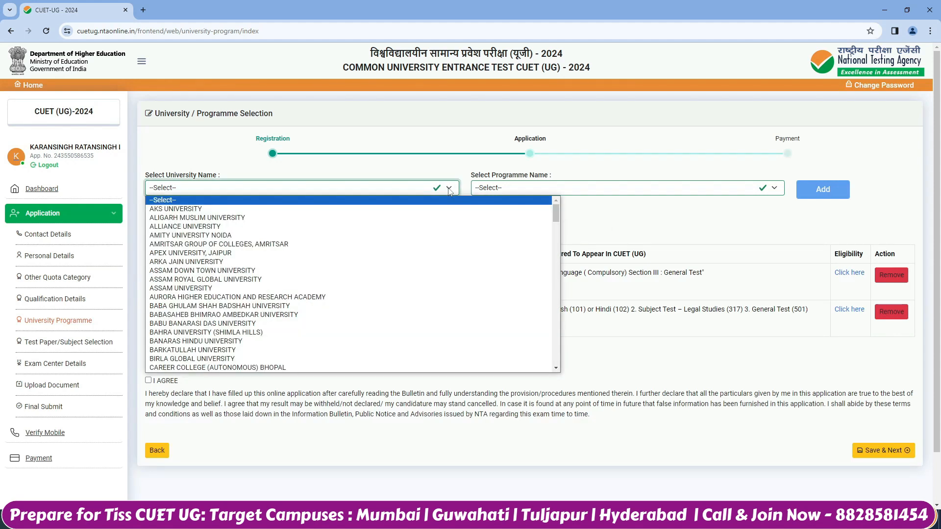
{"action": "key", "text": "j"}
{"action": "left_click", "coordinate": [254, 316]}
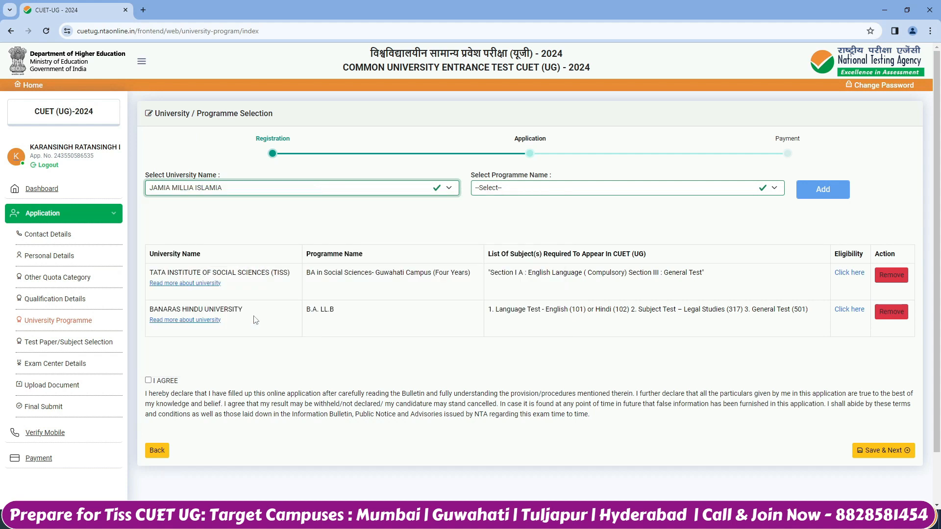
{"action": "left_click", "coordinate": [629, 192]}
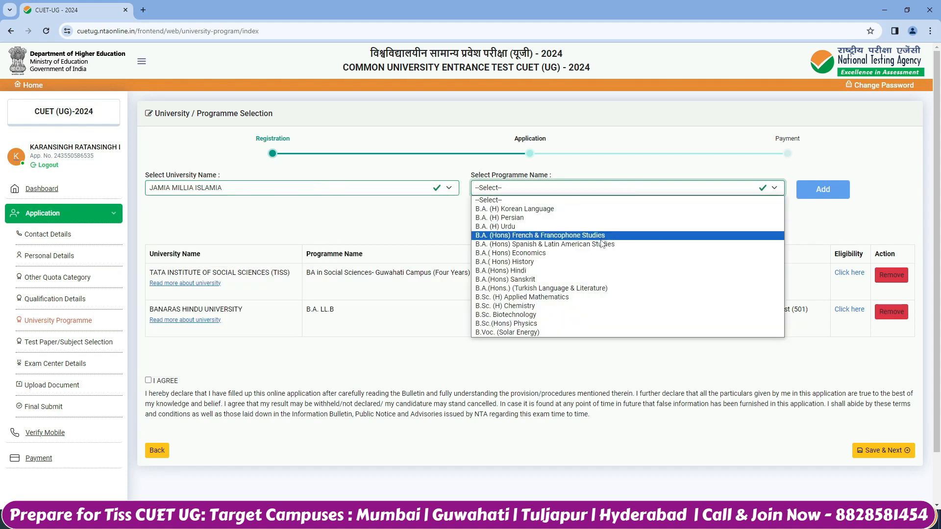
{"action": "left_click", "coordinate": [586, 265]}
{"action": "left_click", "coordinate": [826, 197]}
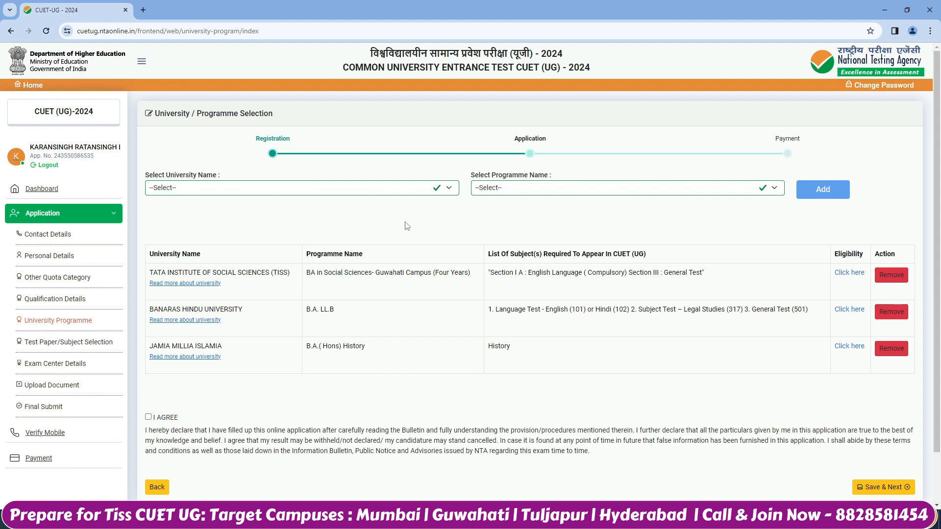
Agree to the university programme declaration, save the page and proceed to Test Paper / Subject Selection
{"action": "scroll", "coordinate": [935, 224], "scroll_direction": "down", "scroll_amount": 2}
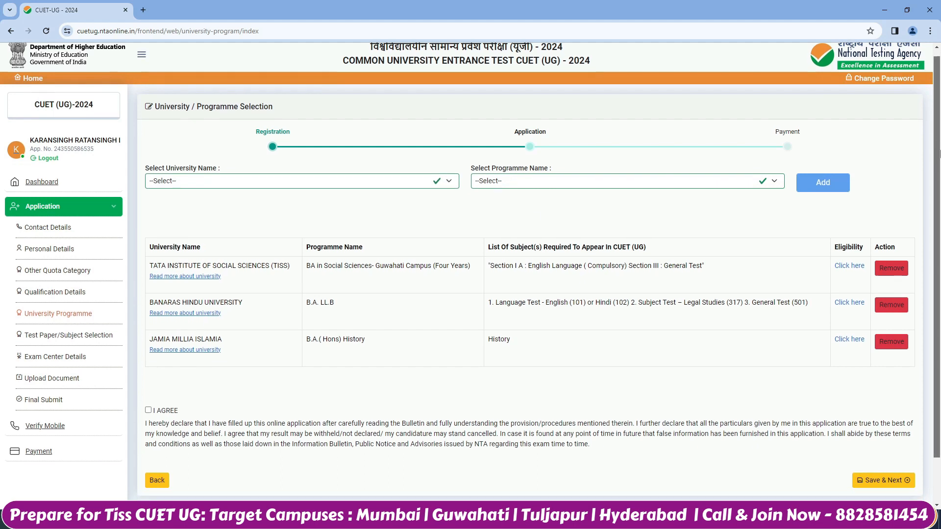
{"action": "left_click", "coordinate": [148, 359]}
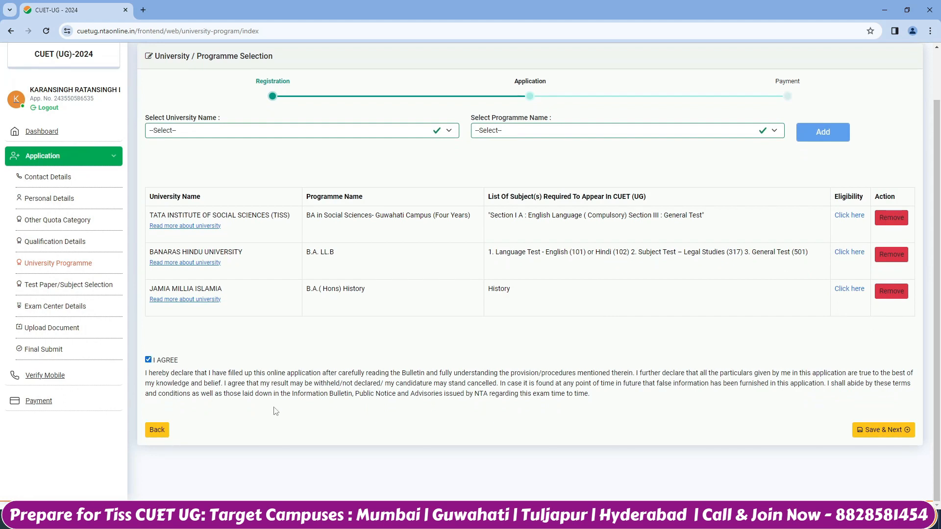
{"action": "left_click", "coordinate": [900, 431]}
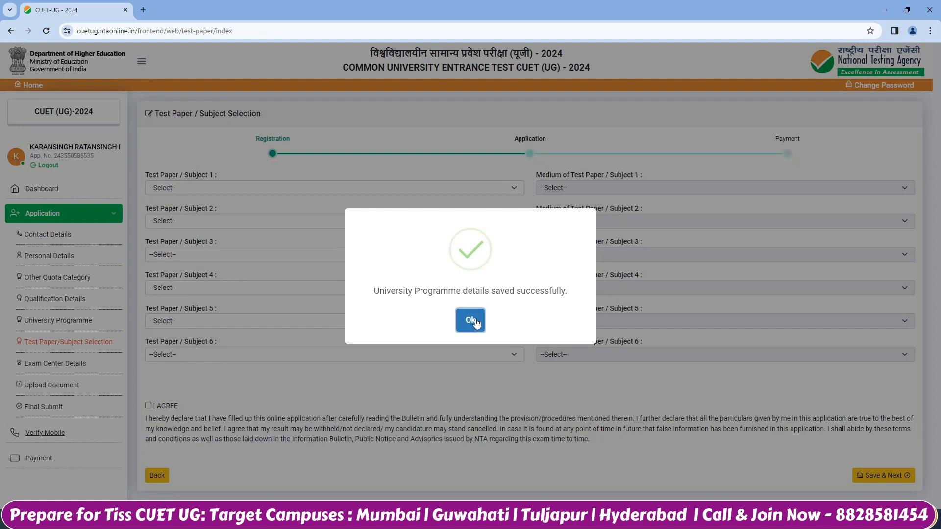
{"action": "left_click", "coordinate": [476, 322]}
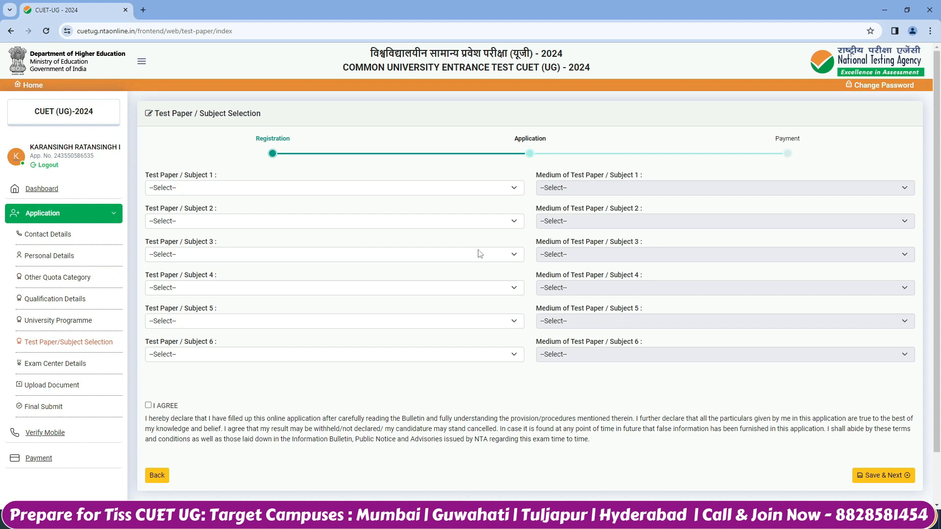
Choose English (101) as Test Paper / Subject 1
{"action": "left_click", "coordinate": [410, 194]}
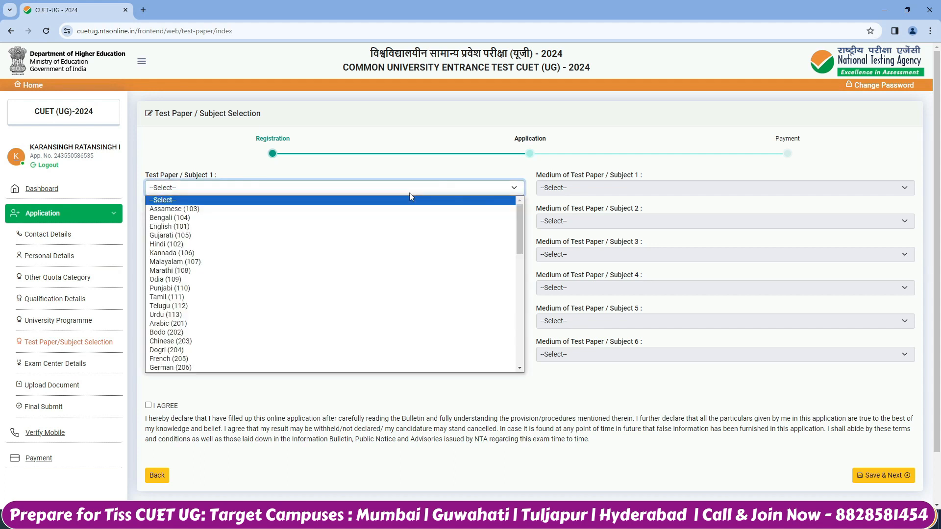
{"action": "left_click", "coordinate": [387, 227]}
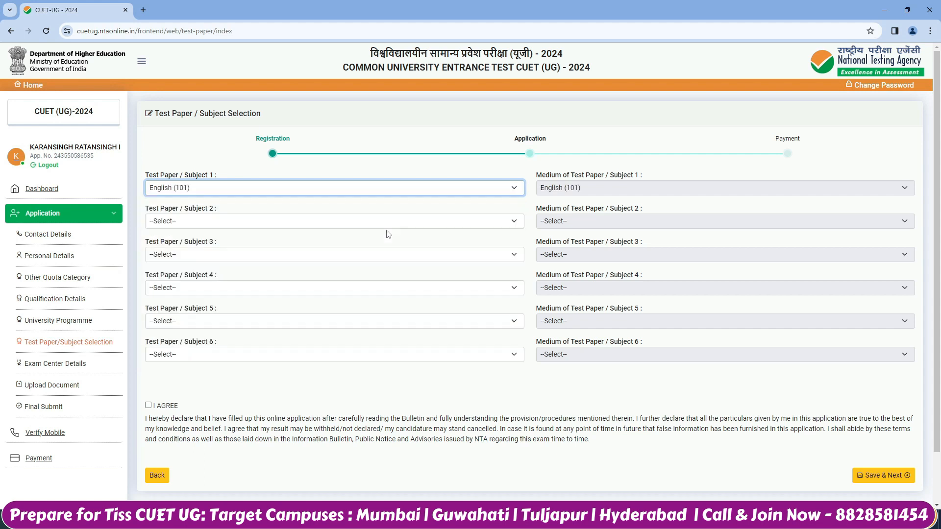
Choose Marathi (108), Environmental Studies (307) with English medium, Dogri (204), Nepali (213) and French (205) as Test Papers / Subjects 2 to 6
{"action": "left_click", "coordinate": [387, 221]}
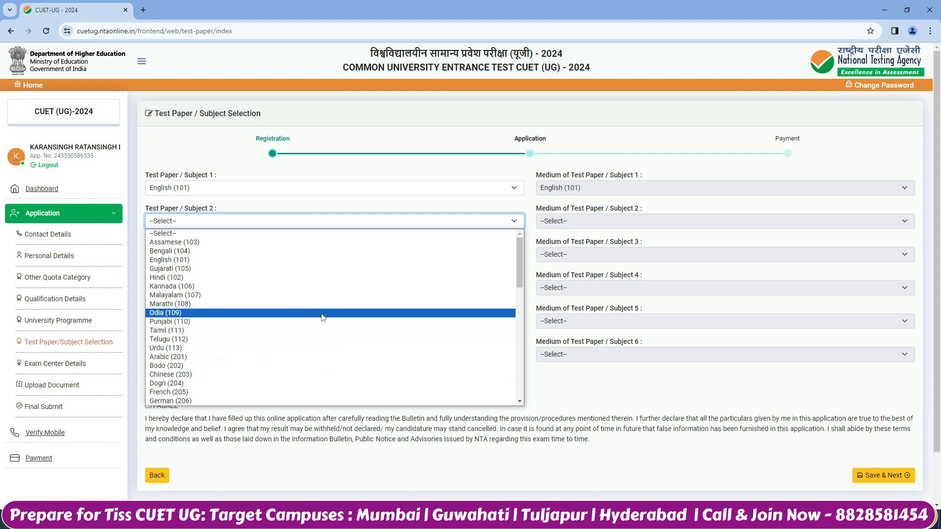
{"action": "left_click", "coordinate": [323, 304]}
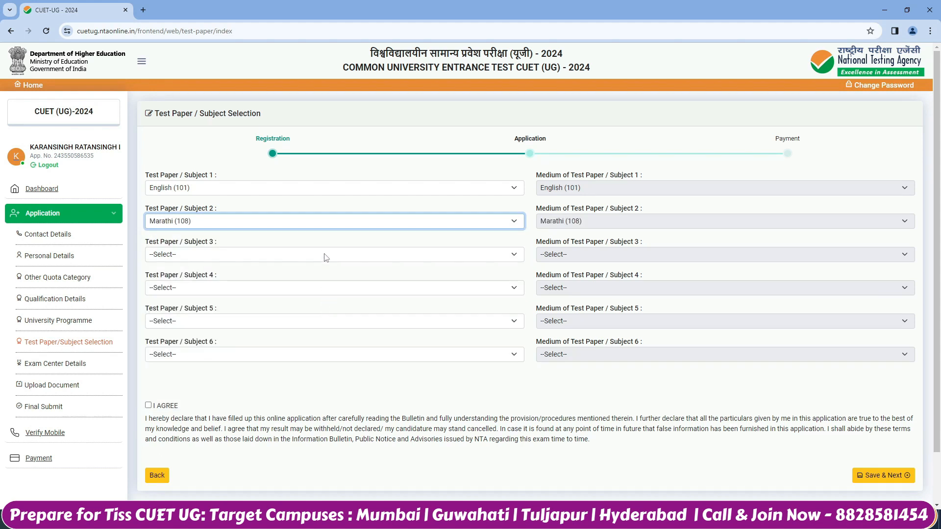
{"action": "left_click", "coordinate": [326, 255]}
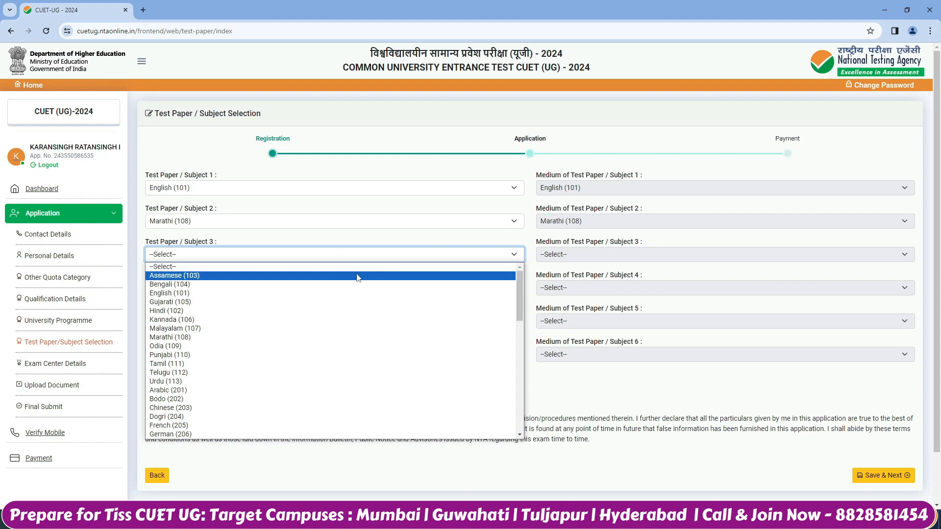
{"action": "left_click_drag", "start_coordinate": [520, 290], "coordinate": [516, 396]}
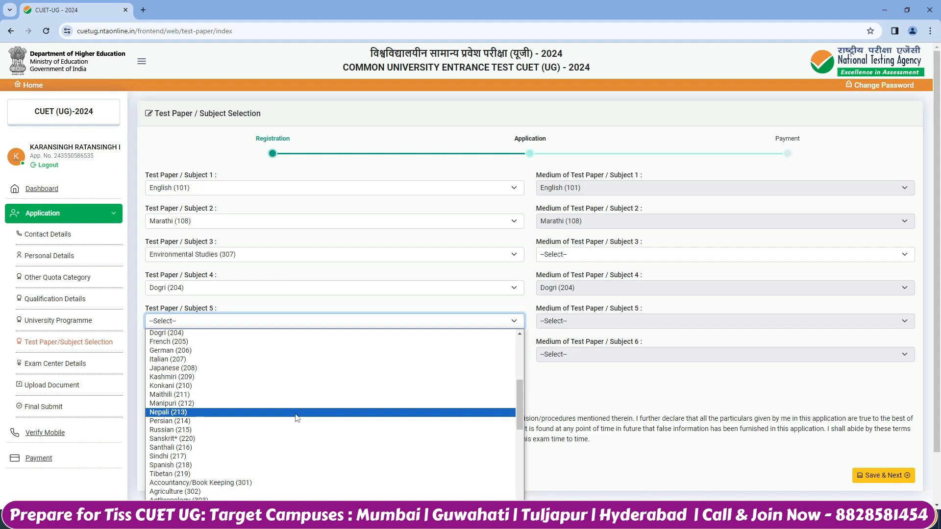
{"action": "left_click", "coordinate": [297, 413]}
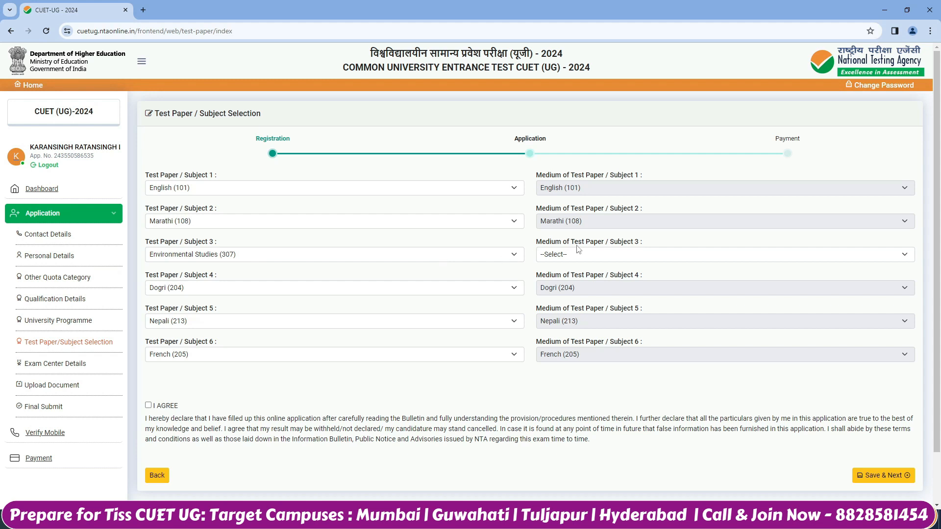
{"action": "left_click", "coordinate": [649, 259]}
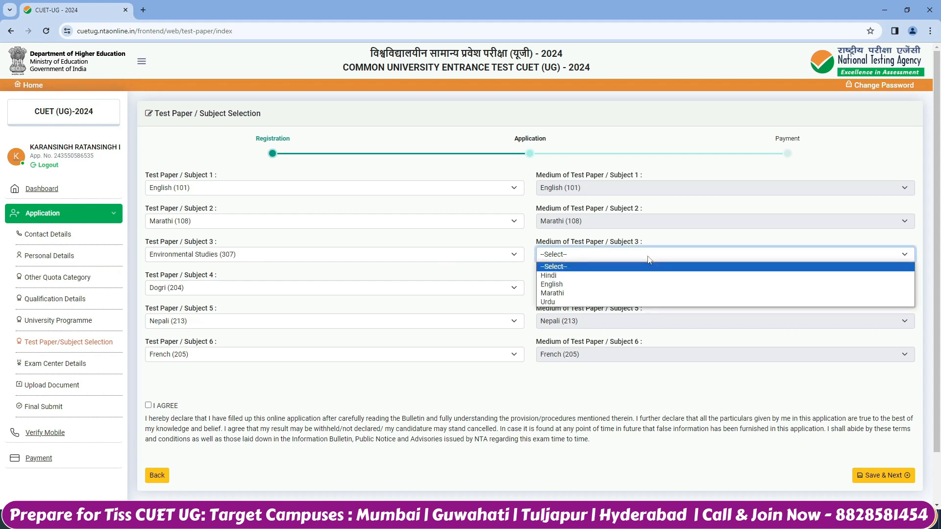
{"action": "left_click", "coordinate": [619, 284]}
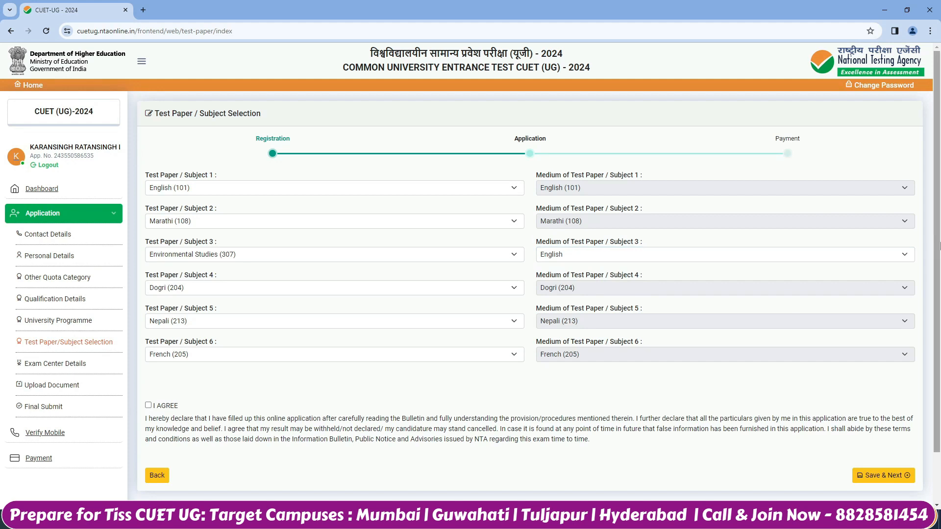
Agree to the test paper declaration, save the page and proceed to Exam Center Details
{"action": "scroll", "coordinate": [940, 245], "scroll_direction": "down", "scroll_amount": 2}
{"action": "left_click", "coordinate": [149, 349]}
{"action": "left_click", "coordinate": [889, 419]}
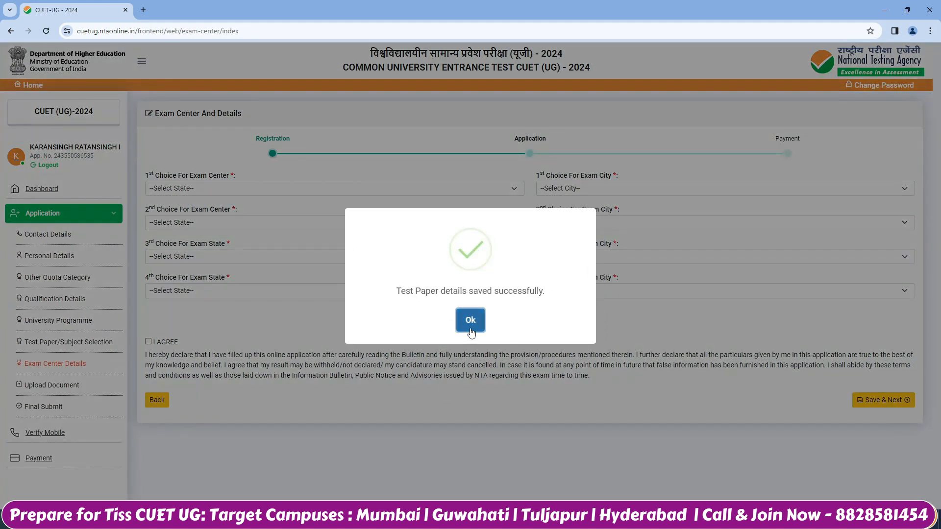
{"action": "left_click", "coordinate": [470, 321]}
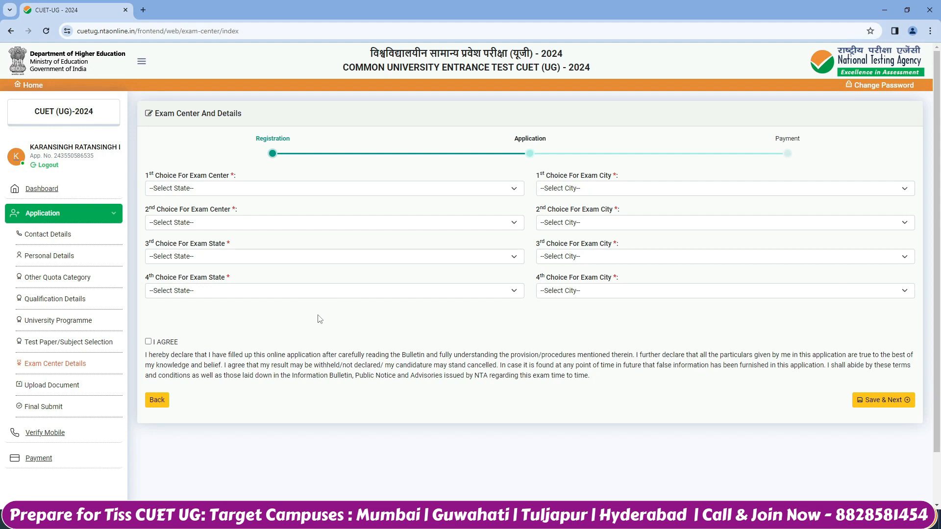
Set the first exam center choice to Mumbai/Navi Mumbai and the second to Nagpur, both in MAHARASHTRA
{"action": "left_click", "coordinate": [216, 190]}
{"action": "left_click", "coordinate": [219, 214]}
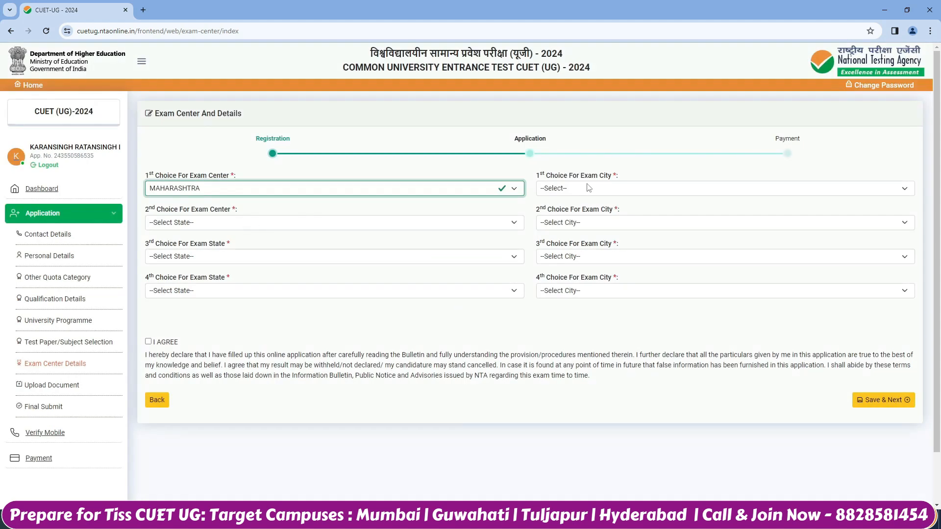
{"action": "left_click", "coordinate": [591, 188]}
{"action": "key", "text": "m"}
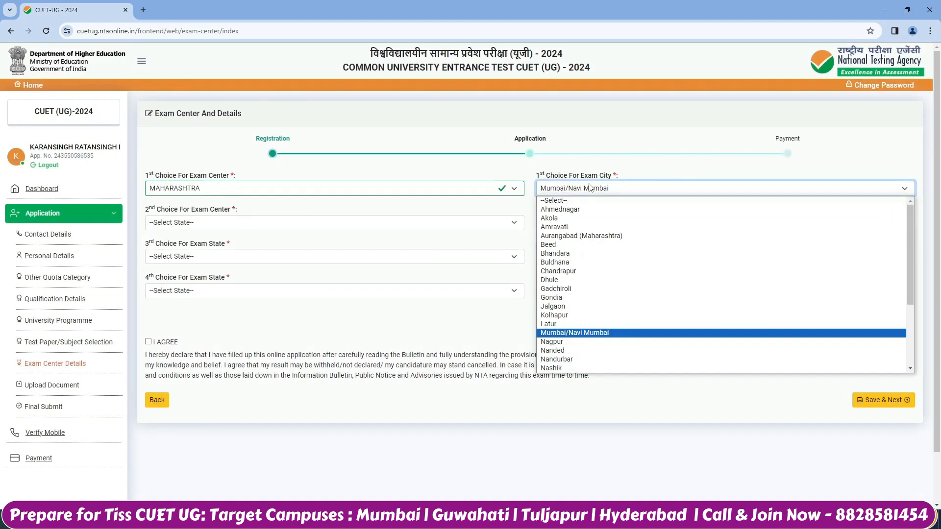
{"action": "left_click", "coordinate": [578, 333]}
{"action": "left_click", "coordinate": [338, 222]}
{"action": "left_click", "coordinate": [338, 236]}
{"action": "left_click", "coordinate": [606, 223]}
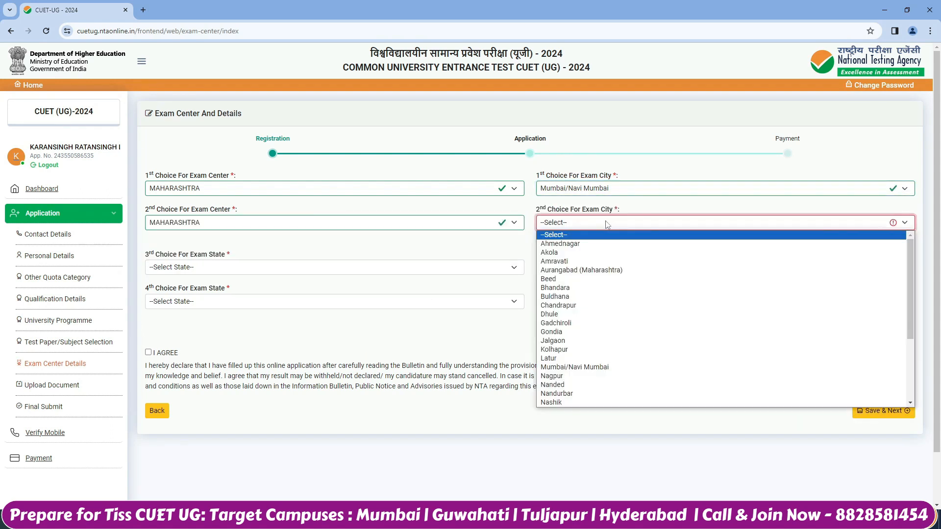
{"action": "left_click", "coordinate": [585, 378]}
Set the third exam center choice to Latur and the fourth to Bhandara, both in MAHARASHTRA
{"action": "left_click", "coordinate": [390, 262]}
{"action": "left_click", "coordinate": [390, 277]}
{"action": "left_click", "coordinate": [604, 256]}
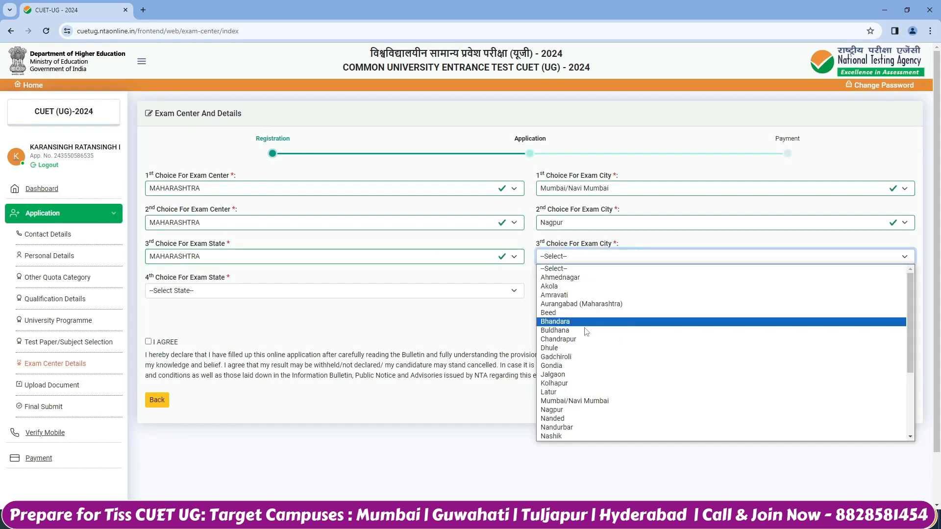
{"action": "left_click", "coordinate": [570, 392]}
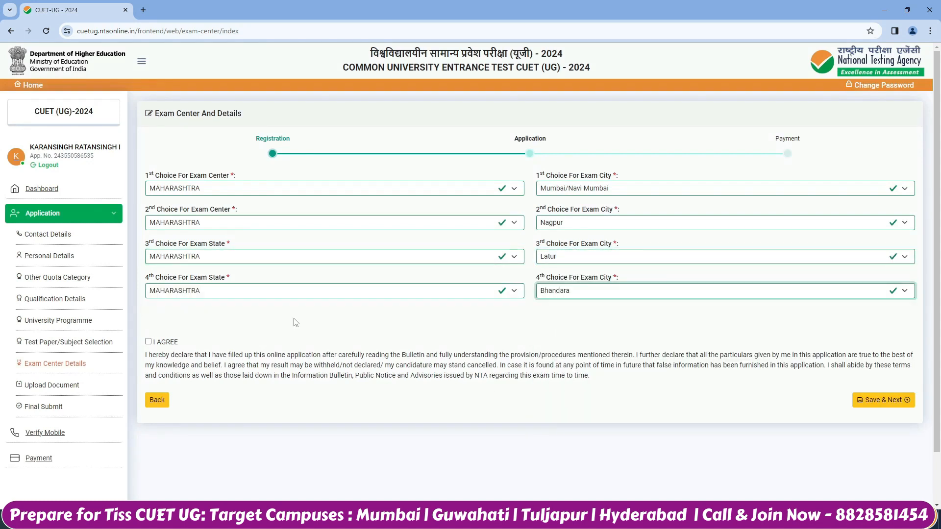
{"action": "left_click", "coordinate": [294, 320]}
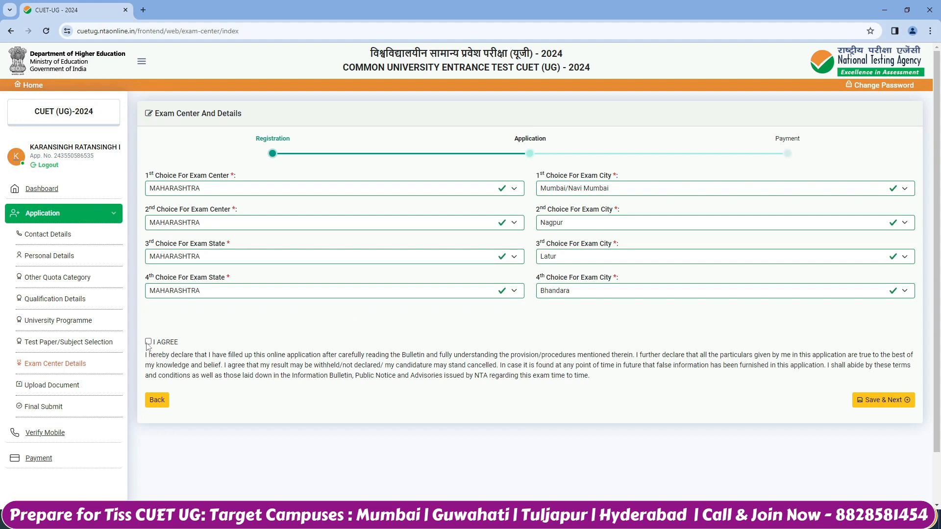
Agree to the exam center declaration, save the page and proceed to the document upload
{"action": "left_click", "coordinate": [907, 401]}
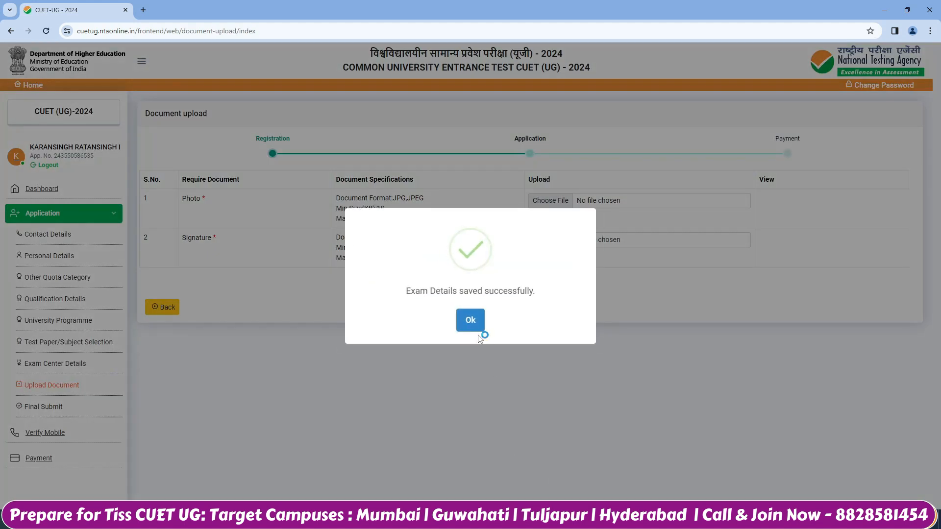
{"action": "left_click", "coordinate": [470, 324]}
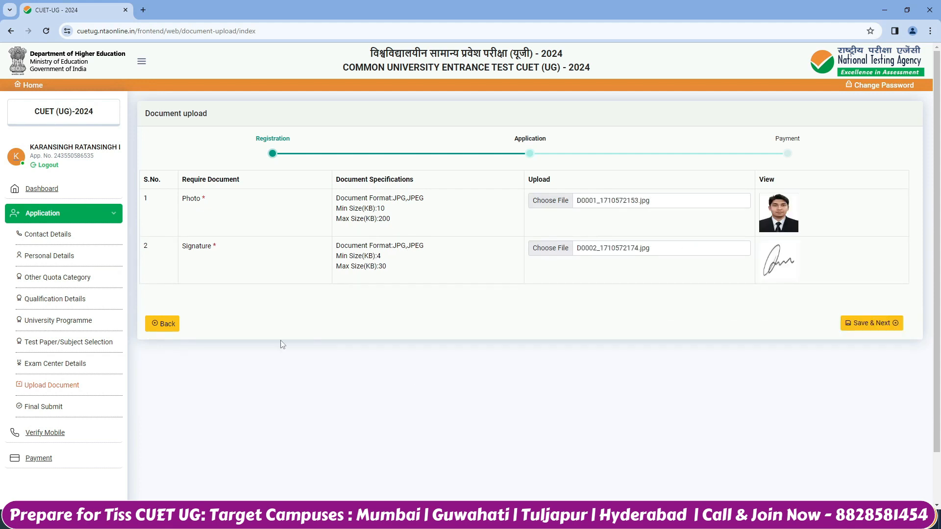
Upload the candidate's photo and signature as JPG files, save them and proceed to the application review
{"action": "left_click", "coordinate": [870, 329]}
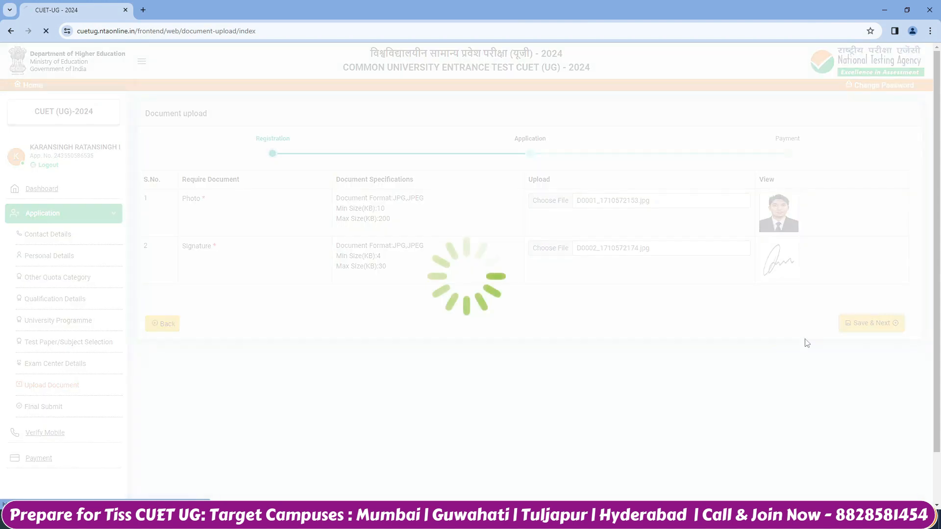
{"action": "left_click", "coordinate": [468, 323]}
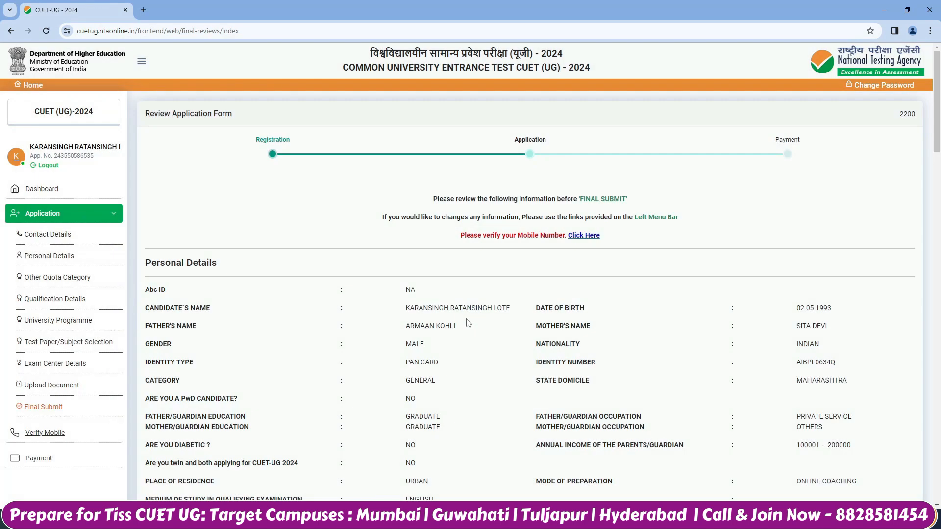
Open mobile verification from the application review, request an OTP and verify the mobile number by entering the mobile OTP and captcha
{"action": "left_click_drag", "start_coordinate": [937, 124], "coordinate": [939, 420]}
{"action": "left_click", "coordinate": [593, 236]}
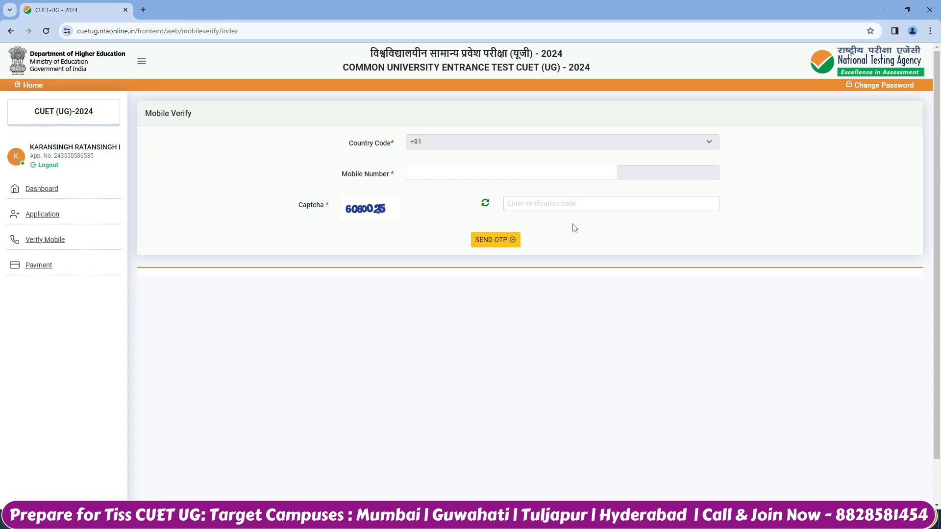
{"action": "left_click", "coordinate": [564, 206]}
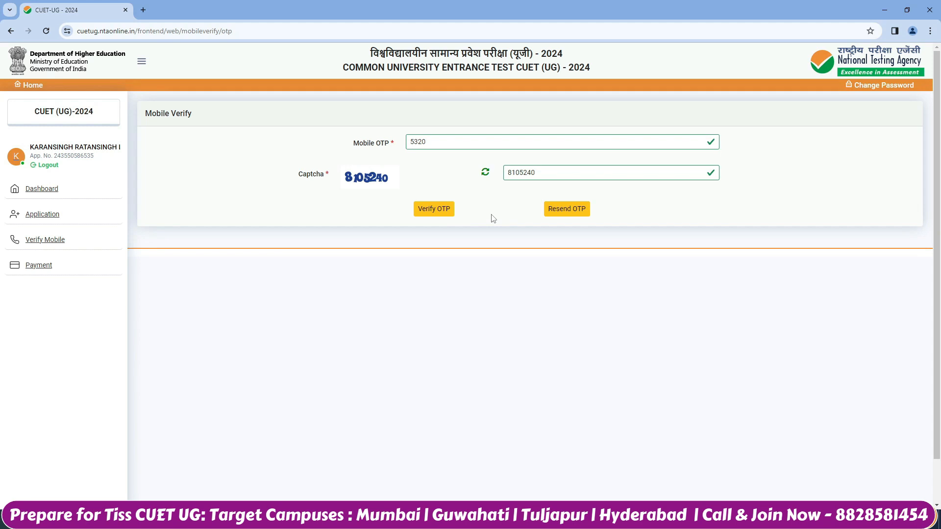
{"action": "left_click", "coordinate": [436, 210]}
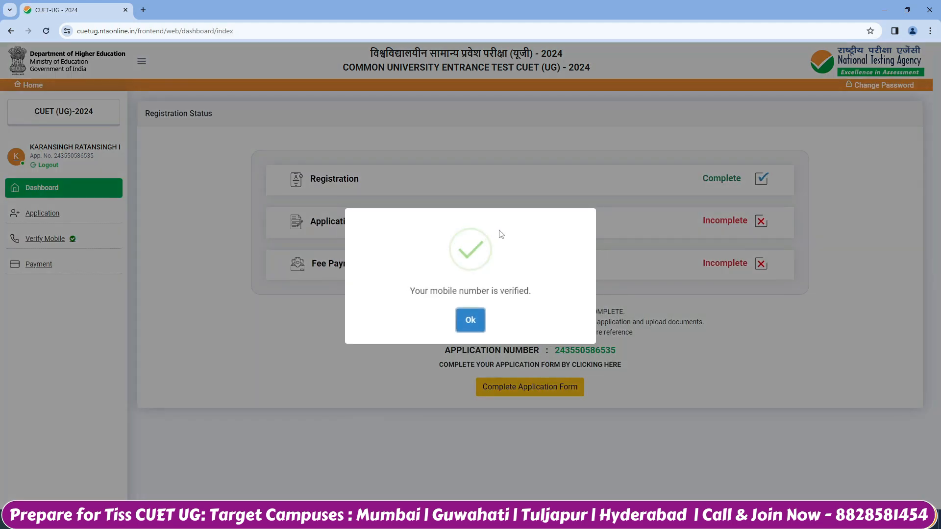
{"action": "left_click", "coordinate": [471, 321]}
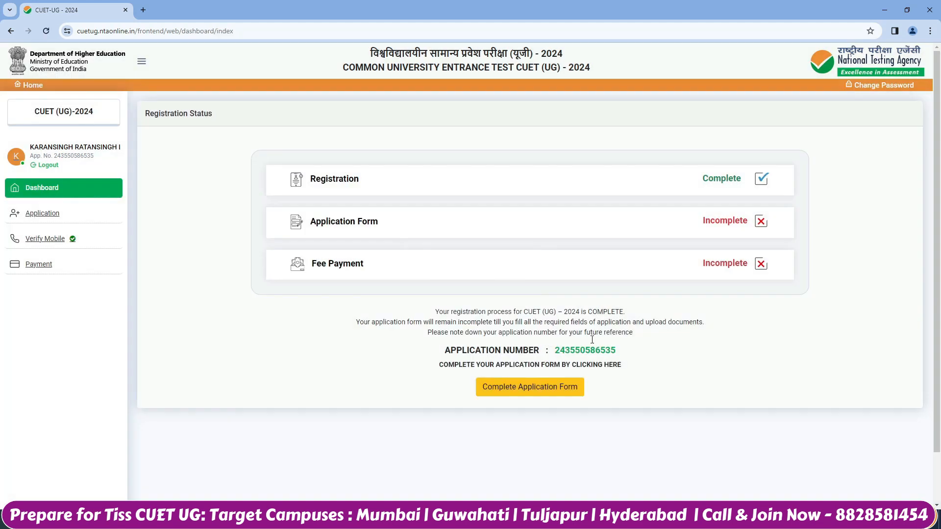
Return to the application form review and submit it to reach the checklist of particulars
{"action": "left_click", "coordinate": [533, 389]}
{"action": "left_click_drag", "start_coordinate": [939, 135], "coordinate": [937, 488]}
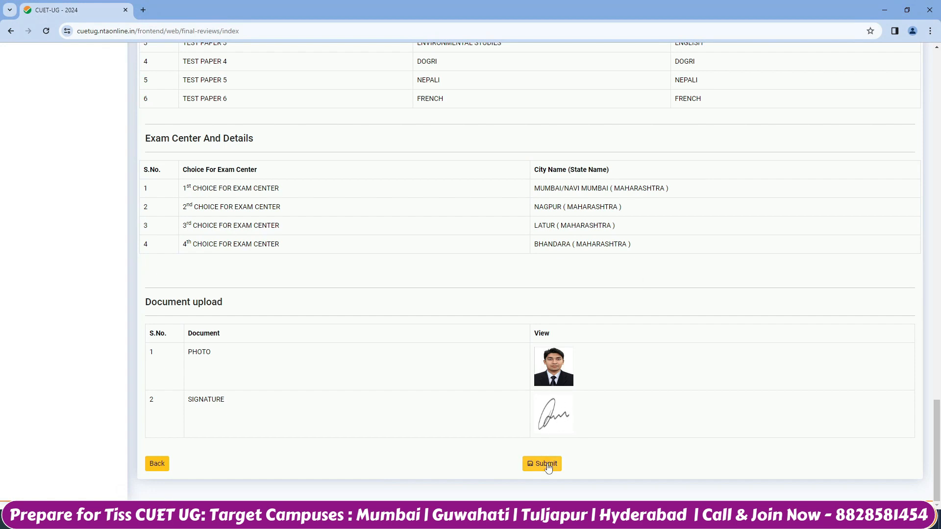
{"action": "left_click", "coordinate": [543, 464]}
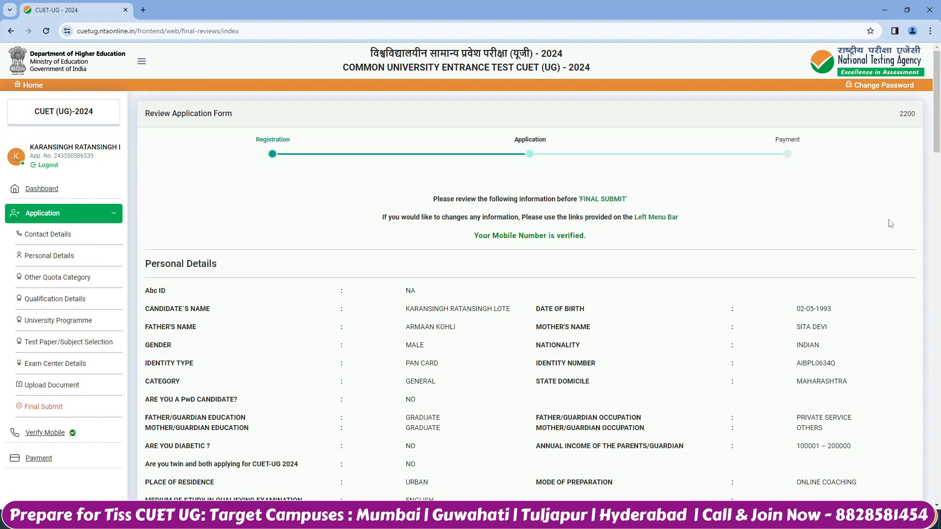
{"action": "left_click_drag", "start_coordinate": [936, 123], "coordinate": [939, 520]}
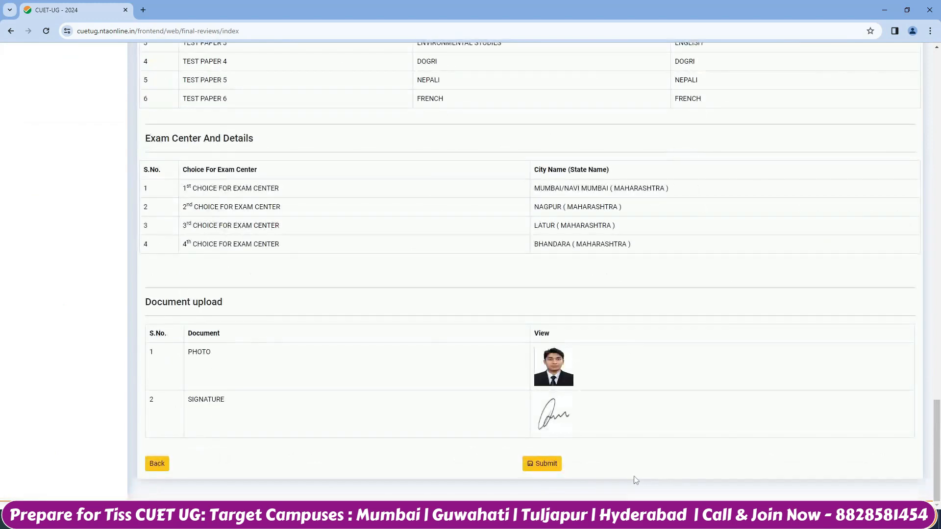
{"action": "left_click", "coordinate": [546, 465]}
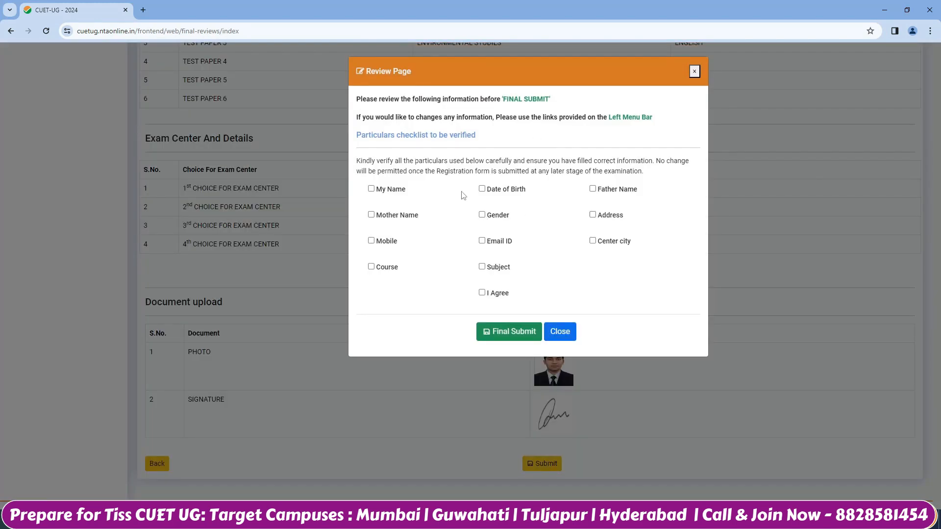
Tick all eleven particulars in the review checklist, agree to the declaration and make the final submission
{"action": "left_click", "coordinate": [371, 189]}
{"action": "left_click", "coordinate": [482, 189]}
{"action": "left_click", "coordinate": [593, 190]}
{"action": "left_click", "coordinate": [371, 215]}
{"action": "left_click", "coordinate": [482, 216]}
{"action": "left_click", "coordinate": [593, 215]}
{"action": "left_click", "coordinate": [593, 241]}
{"action": "left_click", "coordinate": [481, 240]}
{"action": "left_click", "coordinate": [371, 241]}
{"action": "left_click", "coordinate": [371, 267]}
{"action": "left_click", "coordinate": [482, 267]}
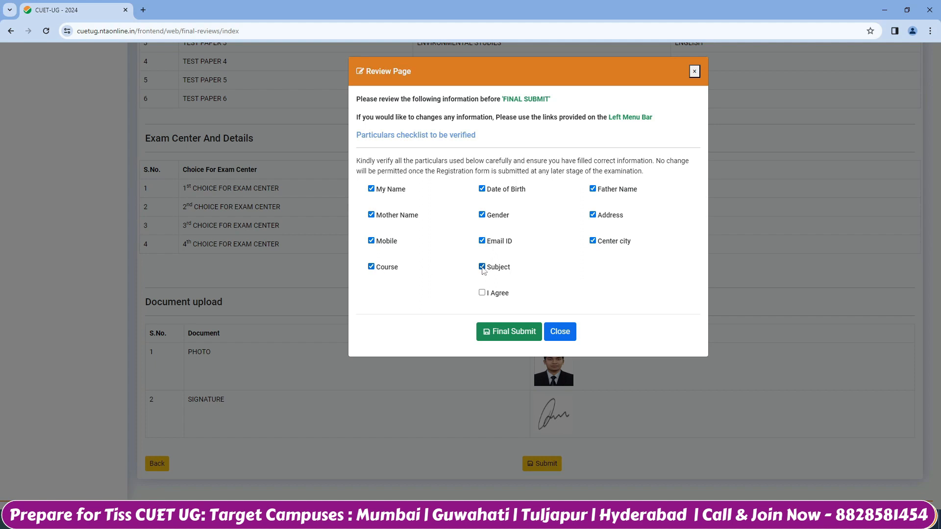
{"action": "left_click", "coordinate": [499, 294]}
{"action": "left_click", "coordinate": [513, 338]}
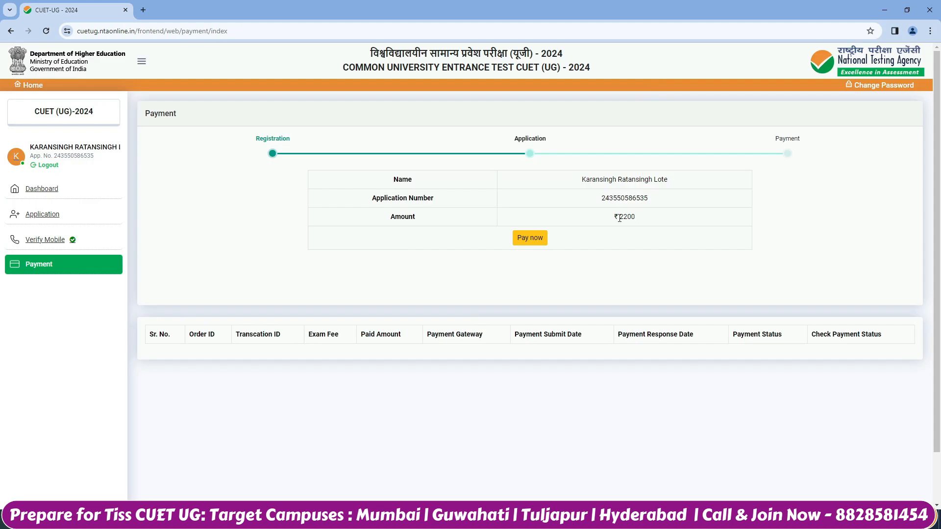
Check the fee amount and start the application fee payment
{"action": "left_click_drag", "start_coordinate": [616, 218], "coordinate": [651, 218]}
{"action": "left_click", "coordinate": [653, 220]}
{"action": "left_click", "coordinate": [541, 239]}
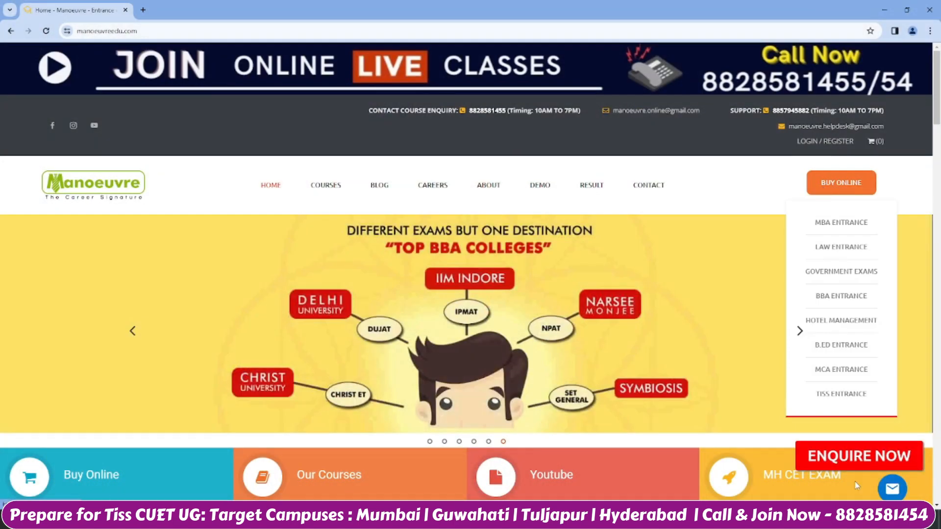
Switch to the Manoeuvre website and browse the Full Course packages for the TISS Entrance
{"action": "left_click", "coordinate": [839, 394]}
{"action": "scroll", "coordinate": [935, 158], "scroll_direction": "down", "scroll_amount": 4}
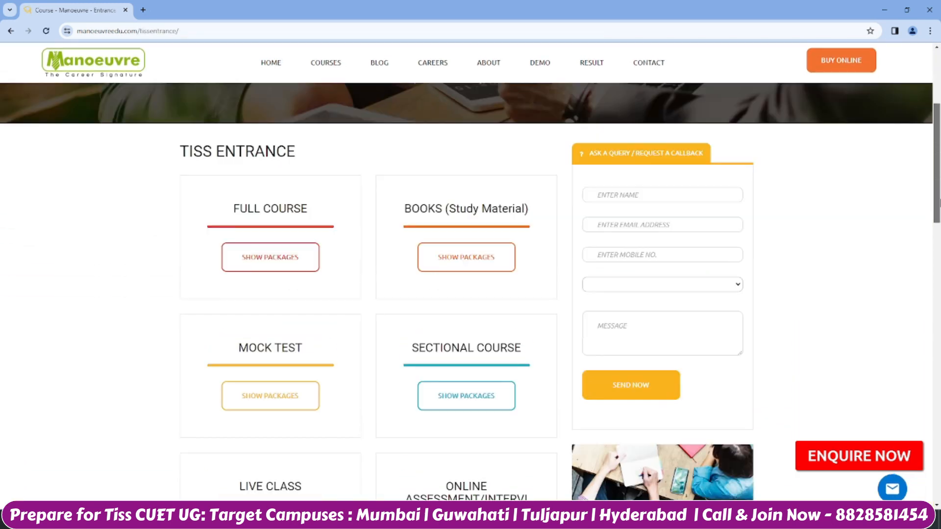
{"action": "left_click", "coordinate": [293, 273]}
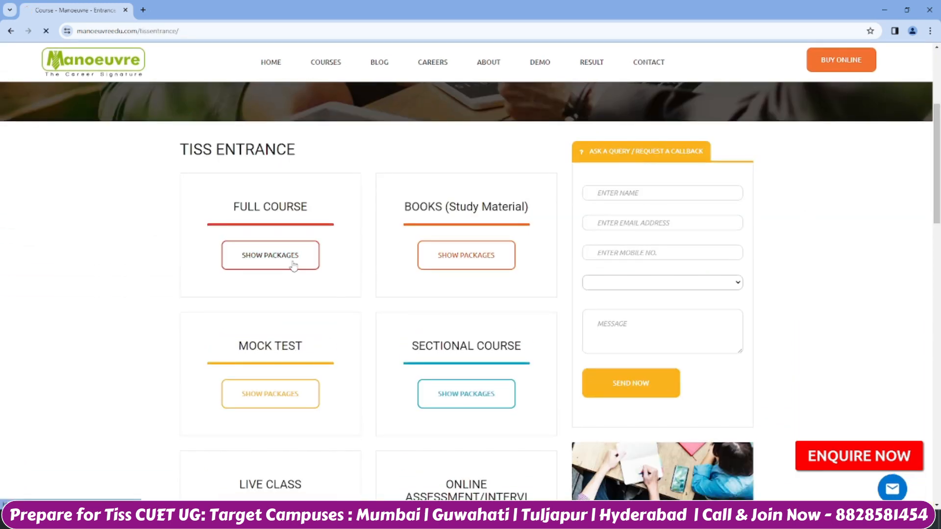
{"action": "scroll", "coordinate": [293, 273], "scroll_direction": "down", "scroll_amount": 3}
{"action": "left_click_drag", "start_coordinate": [940, 195], "coordinate": [937, 299]}
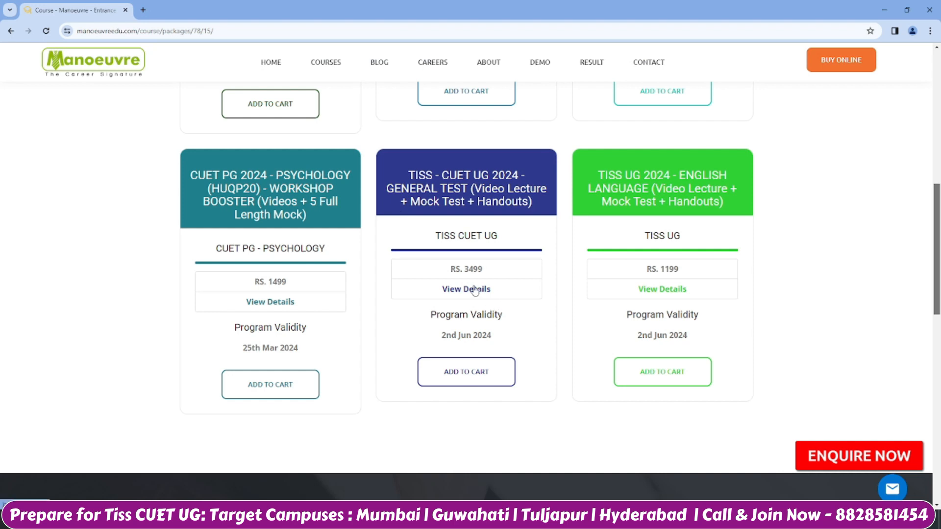
View the program highlights and syllabus of the TISS - CUET UG 2024 - GENERAL TEST package, closing the details when done
{"action": "left_click", "coordinate": [475, 289]}
{"action": "left_click_drag", "start_coordinate": [273, 194], "coordinate": [643, 197]}
{"action": "left_click", "coordinate": [416, 124]}
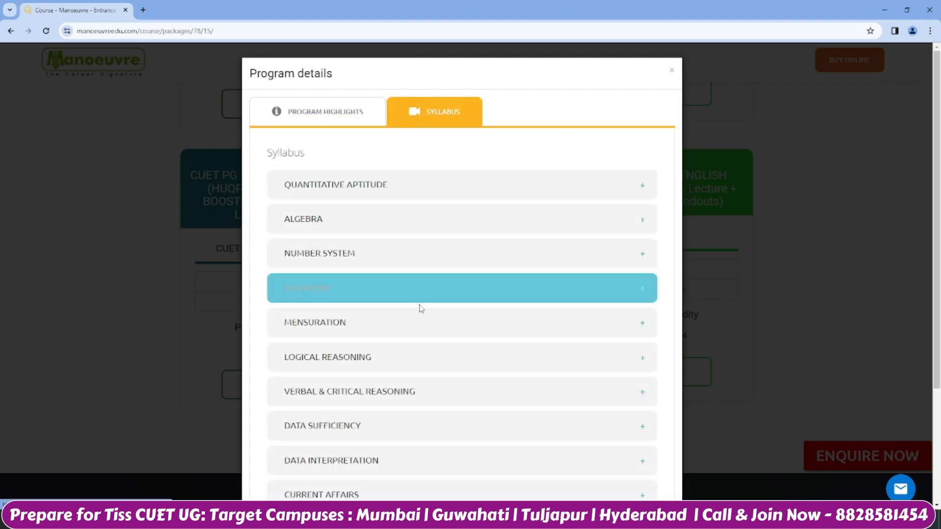
{"action": "left_click", "coordinate": [130, 325]}
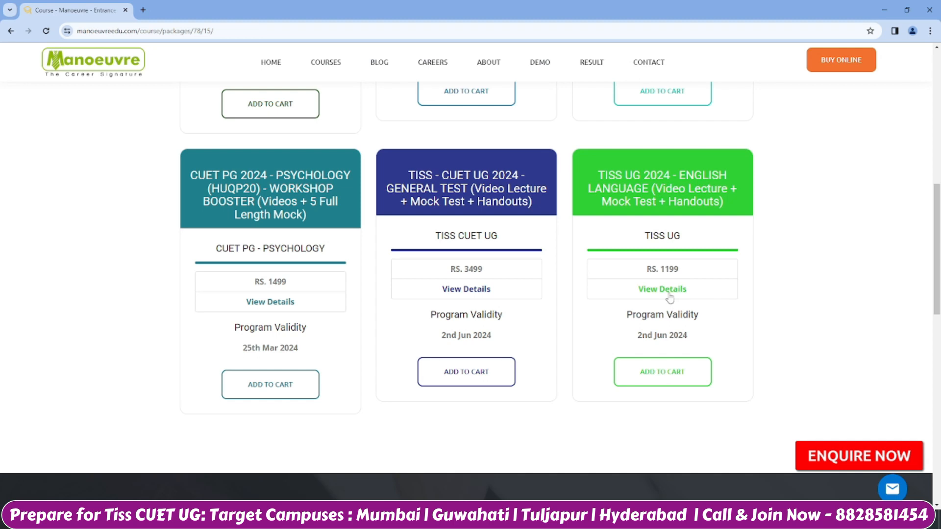
View the program highlights of the TISS UG 2024 - ENGLISH LANGUAGE package, closing the details when done
{"action": "left_click", "coordinate": [665, 290]}
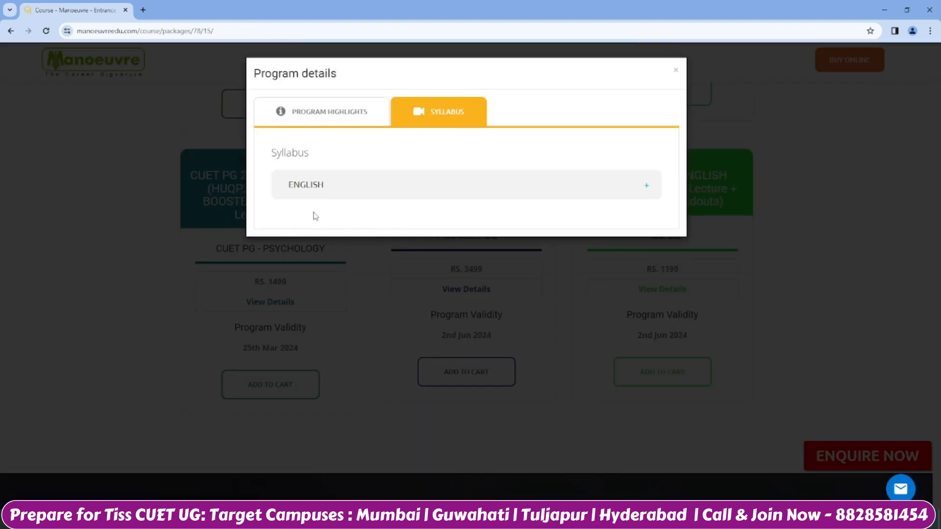
{"action": "left_click", "coordinate": [357, 125]}
{"action": "left_click_drag", "start_coordinate": [286, 192], "coordinate": [653, 197]}
{"action": "left_click", "coordinate": [512, 196]}
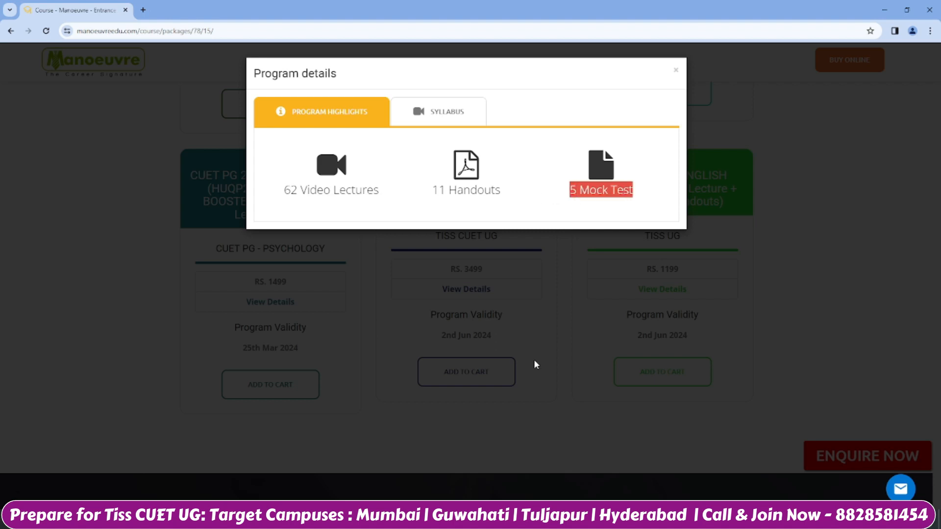
{"action": "left_click", "coordinate": [533, 359]}
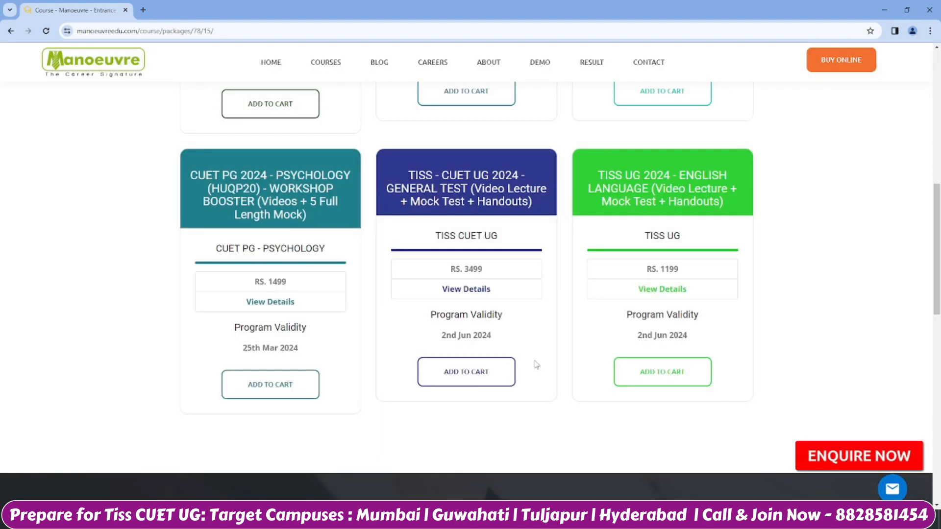